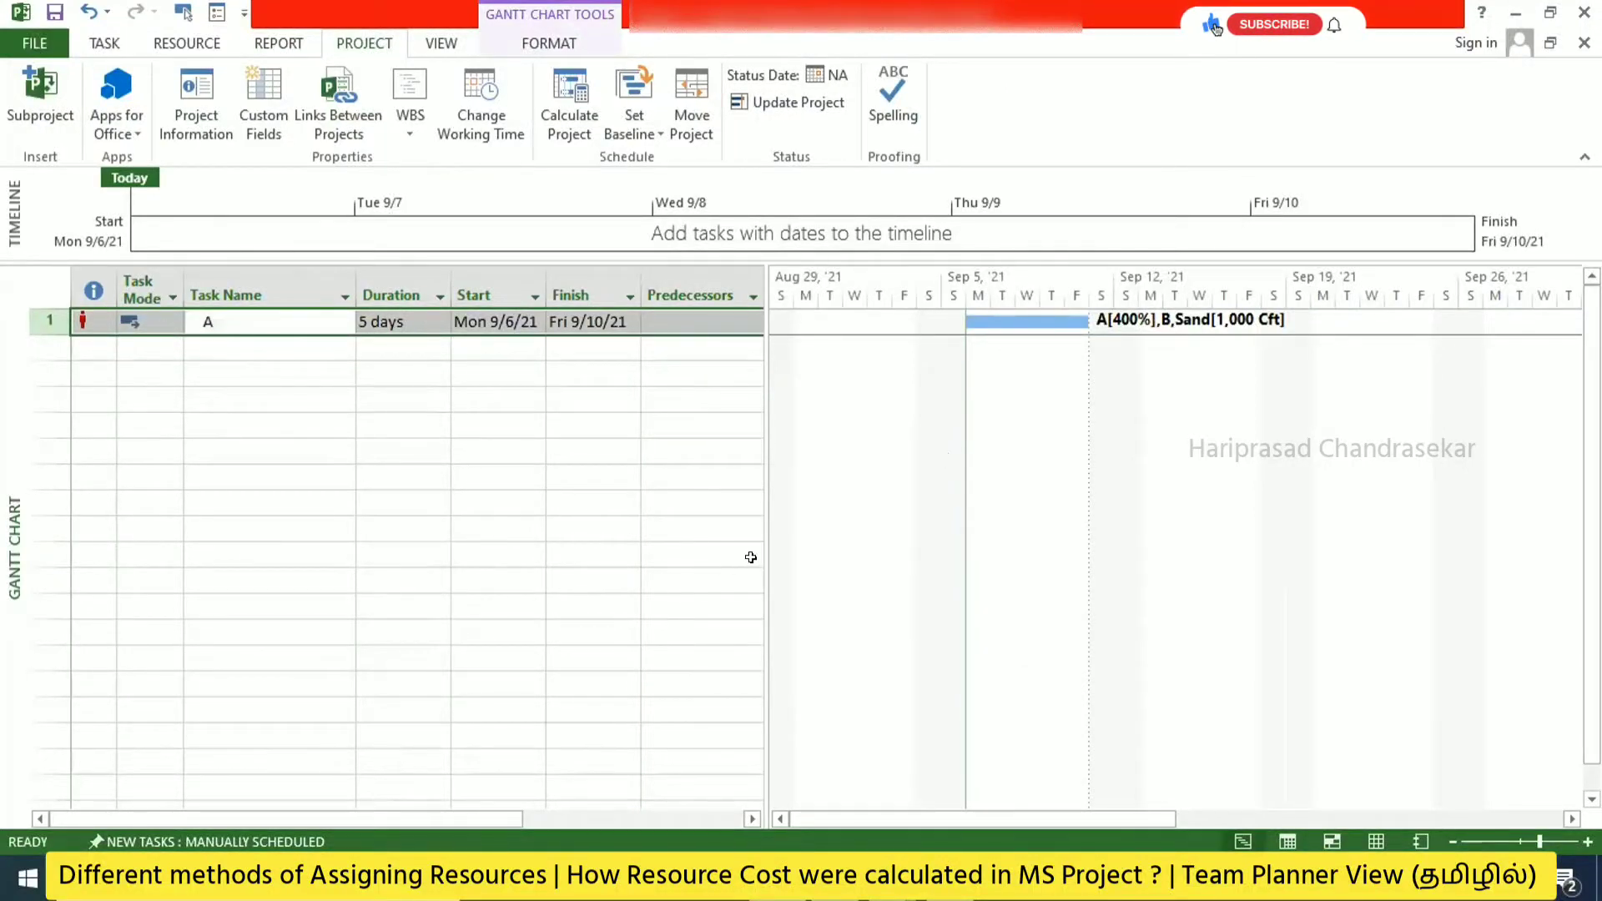
Widen the task table to reveal the Resource Names column and select task A
{"action": "left_click_drag", "start_coordinate": [750, 557], "coordinate": [991, 564]}
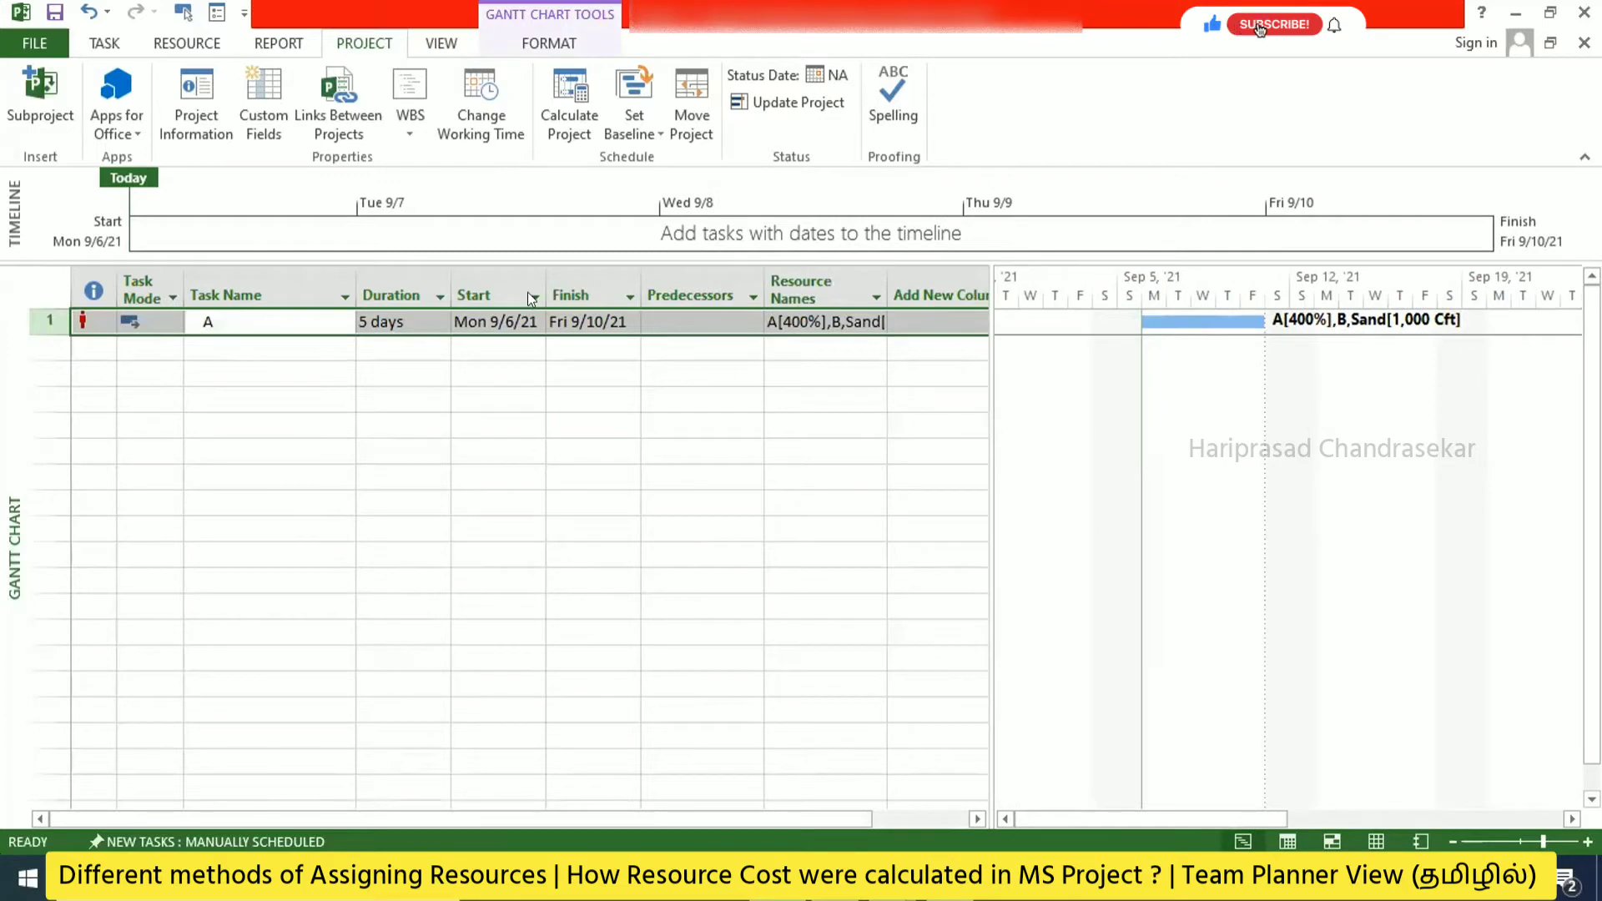
{"action": "left_click", "coordinate": [312, 318]}
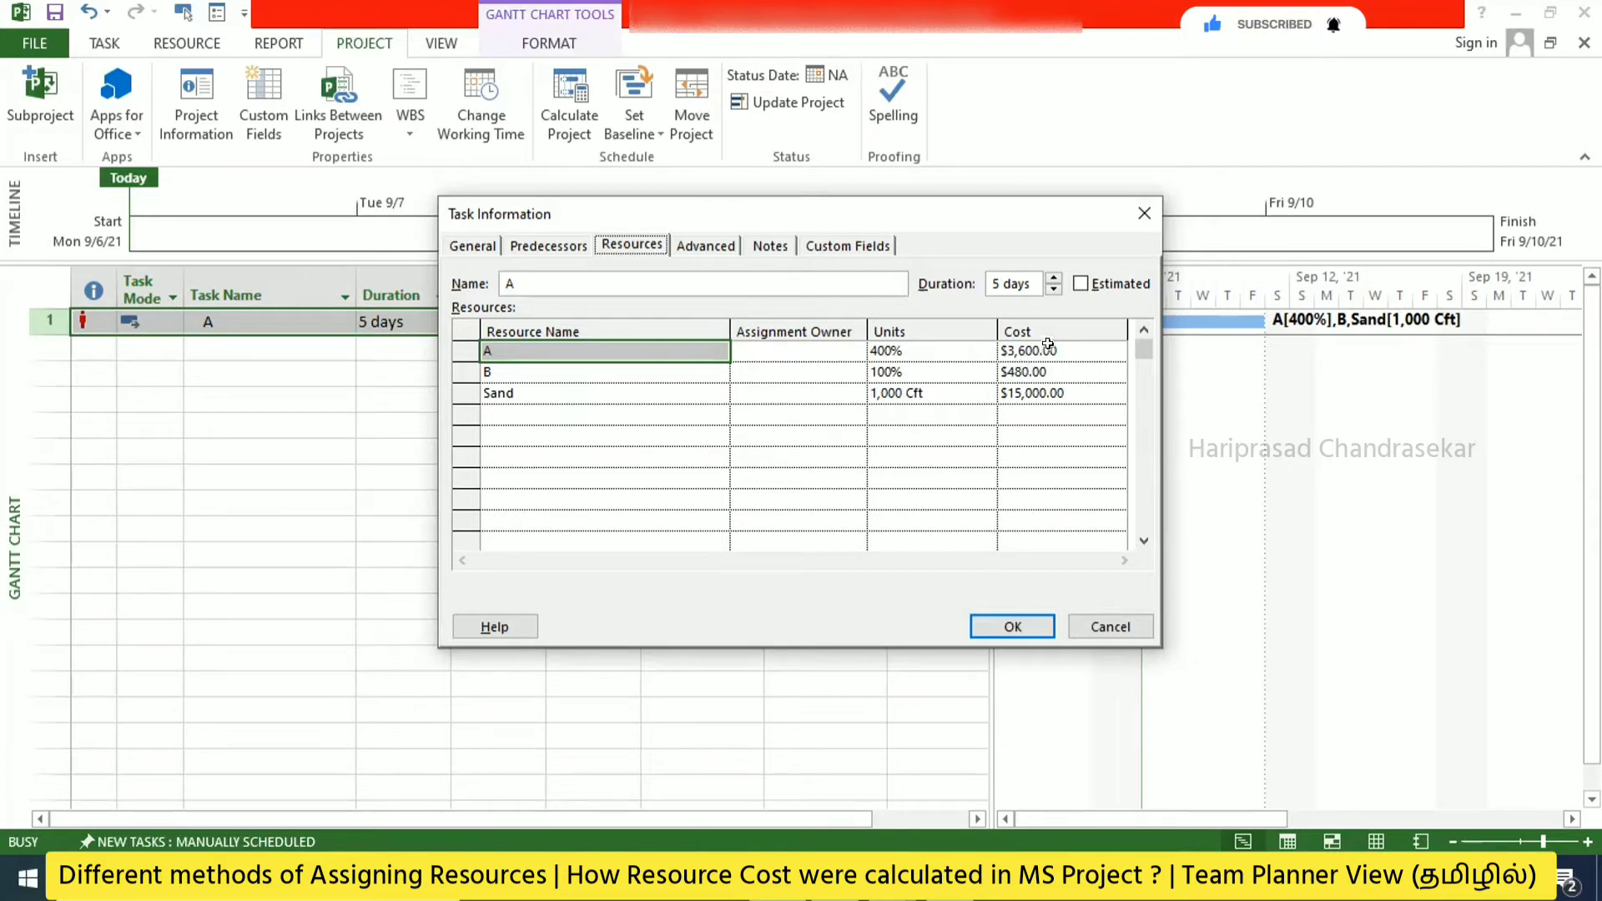
Close task A's details, check resource A's Cost/Use on the Resource Sheet, then return to Gantt Chart
{"action": "left_click", "coordinate": [1012, 626]}
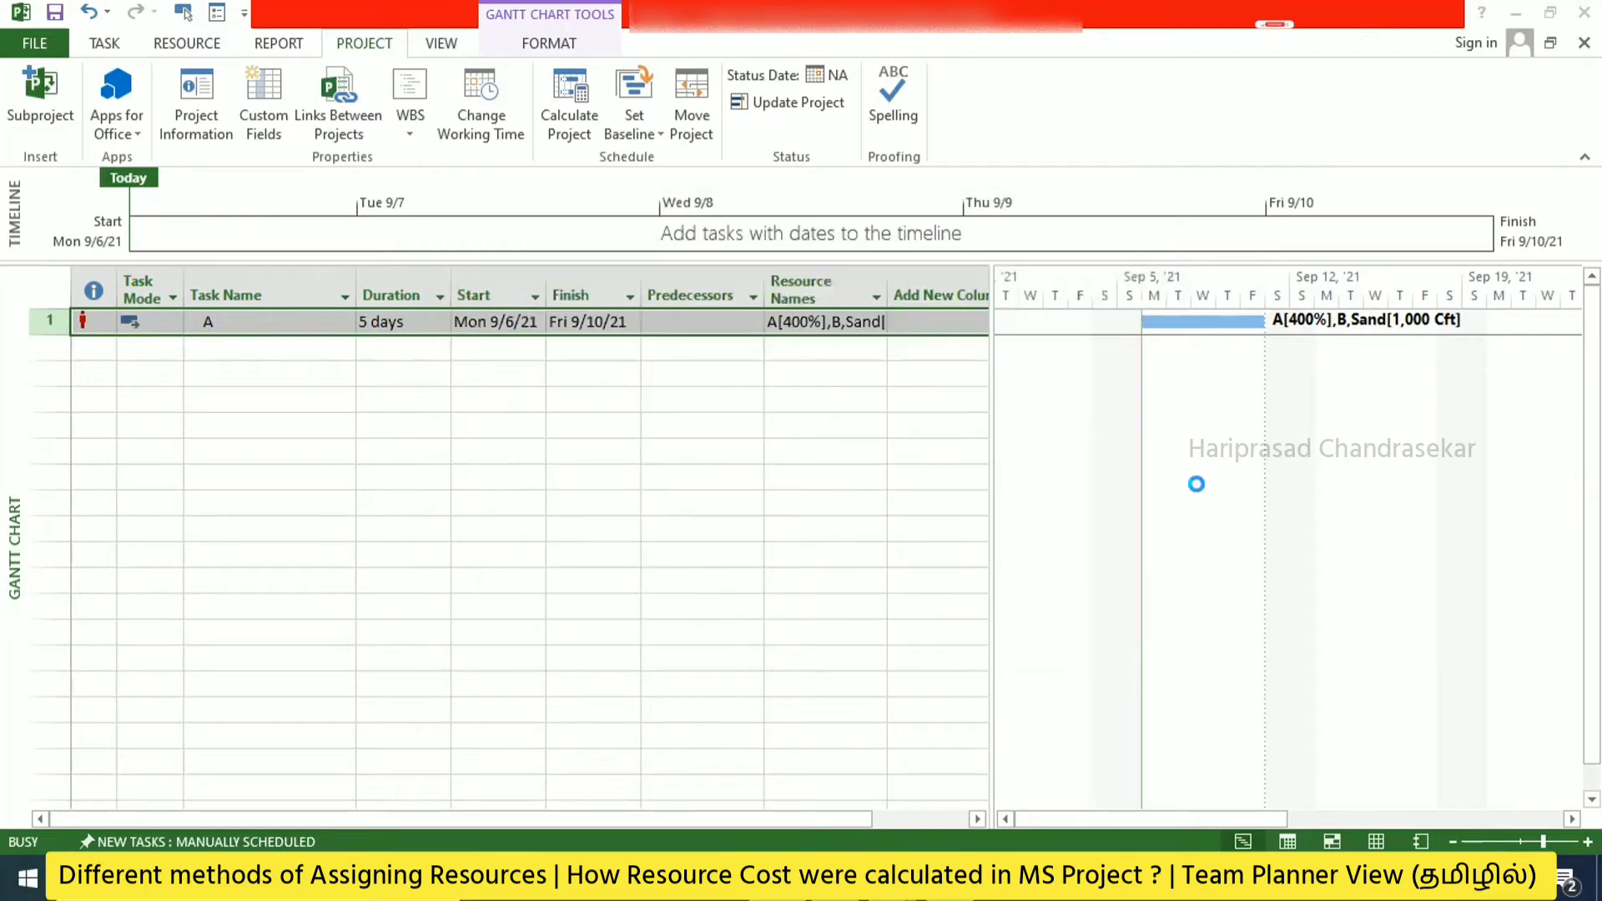
{"action": "left_click", "coordinate": [868, 302]}
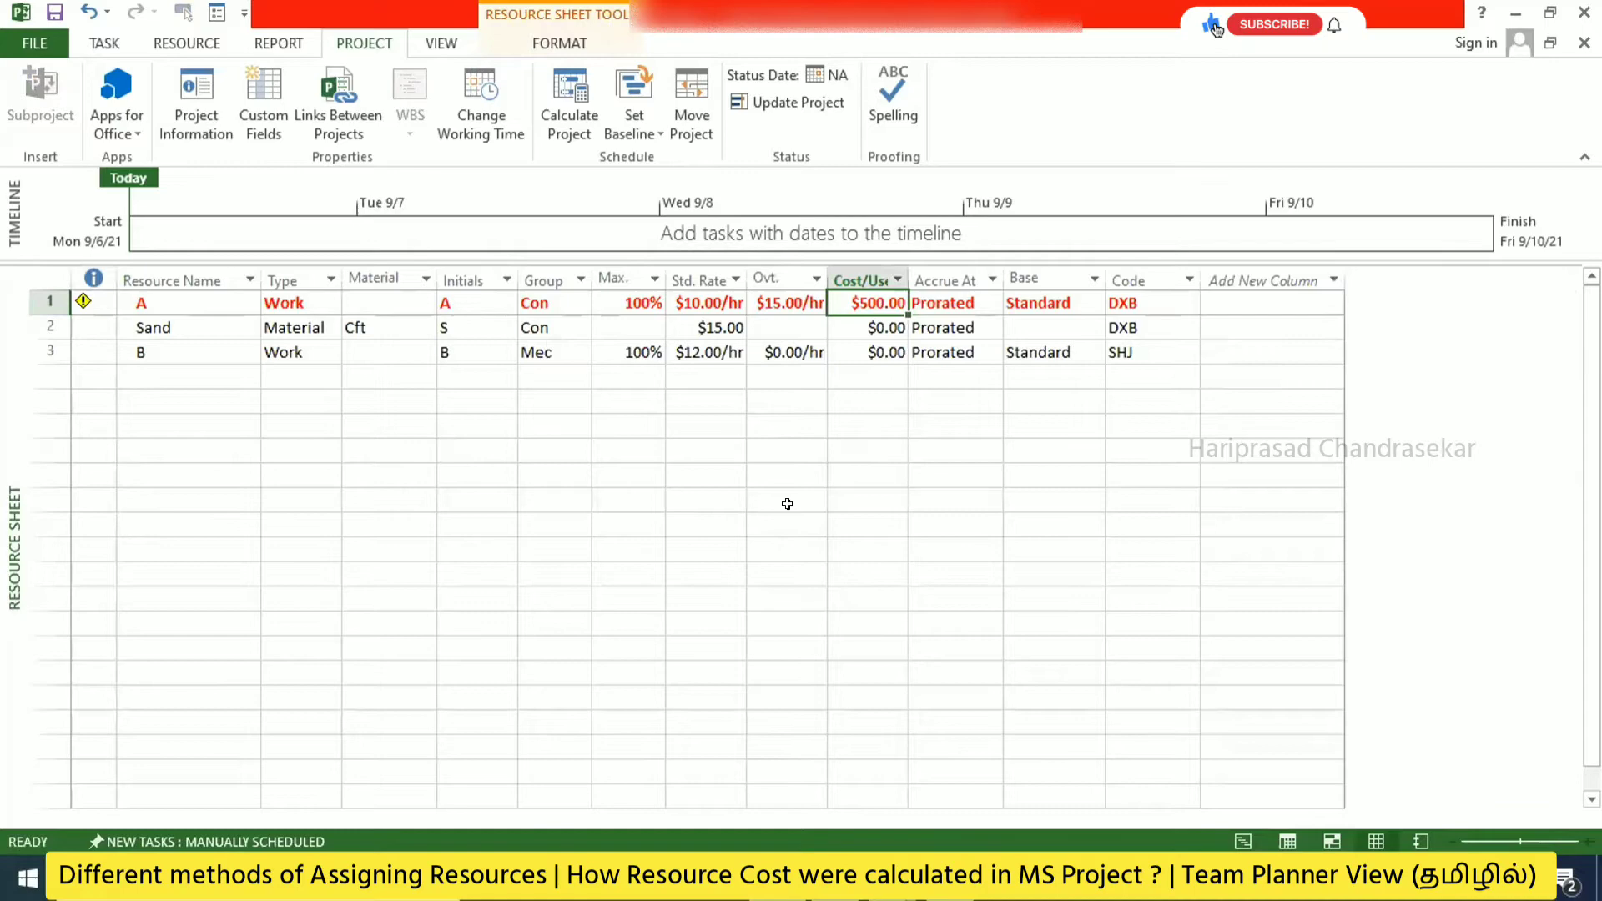
{"action": "left_click", "coordinate": [1243, 841]}
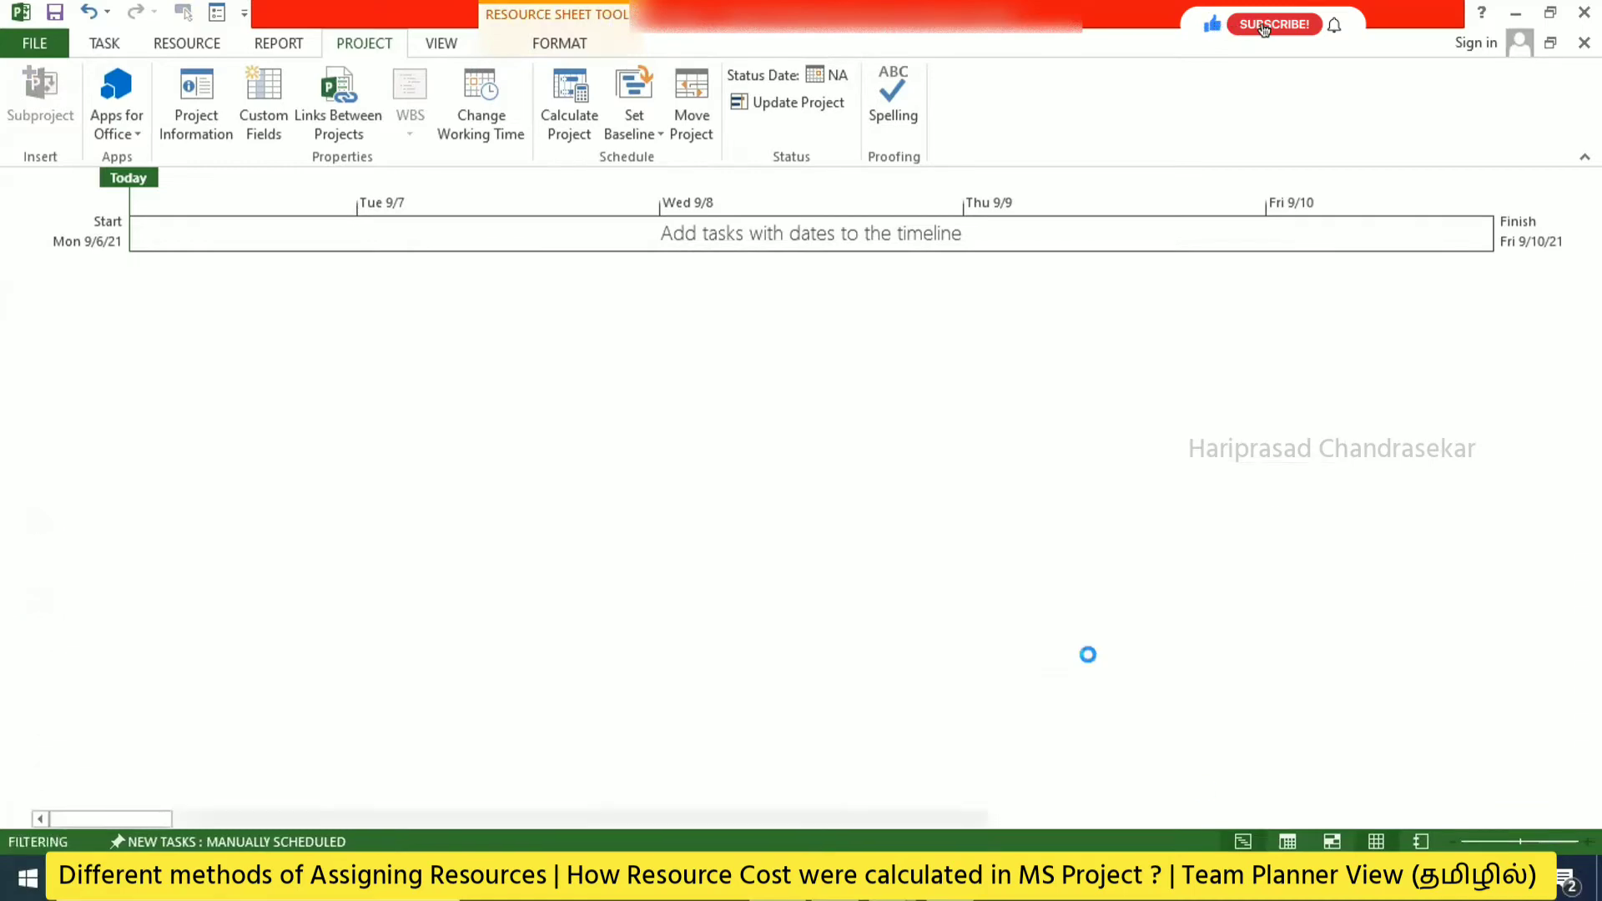
Add task B in row 2 with resources A and Sand and a 6-day duration
{"action": "left_click", "coordinate": [293, 348]}
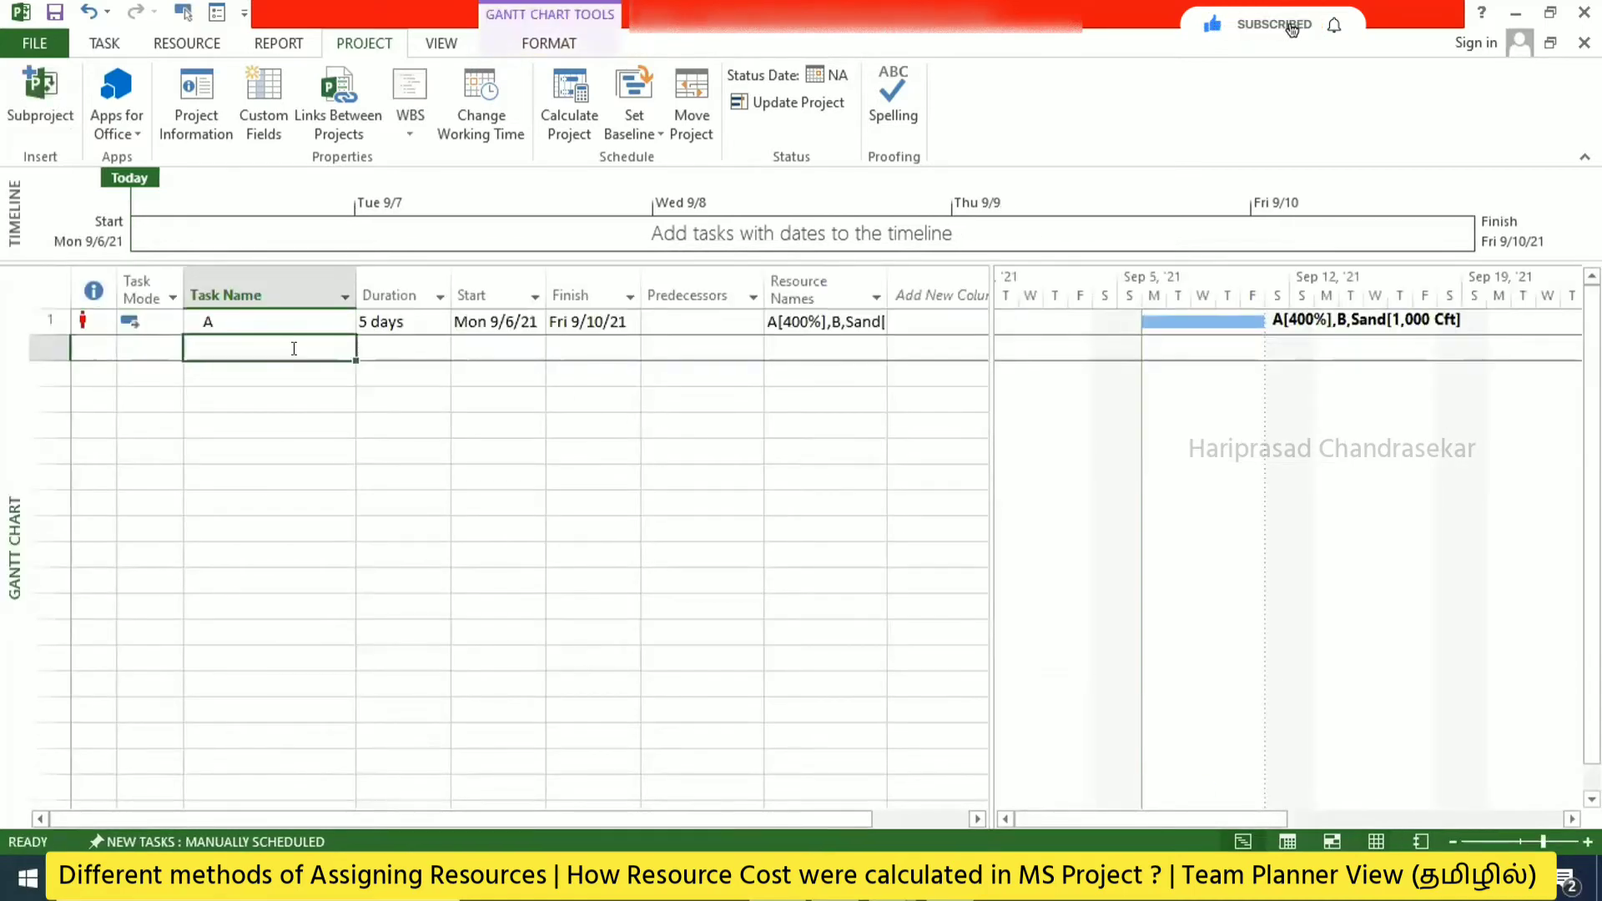
{"action": "type", "text": "B"}
{"action": "key", "text": "Tab"}
{"action": "left_click", "coordinate": [854, 351]}
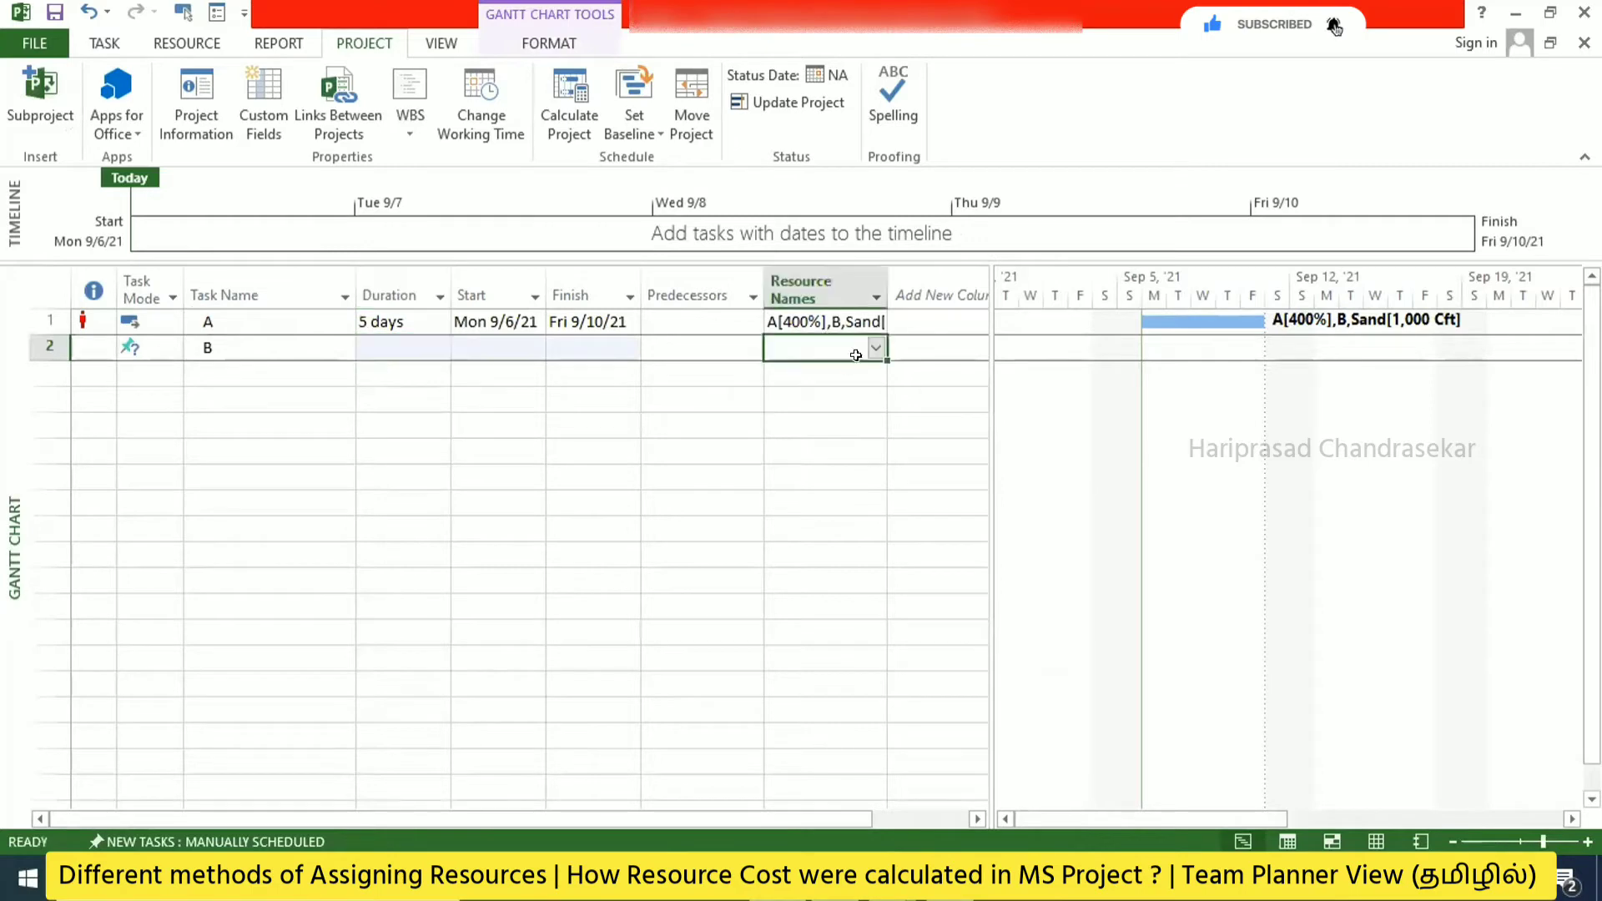
{"action": "left_click", "coordinate": [873, 352]}
{"action": "left_click", "coordinate": [799, 372]}
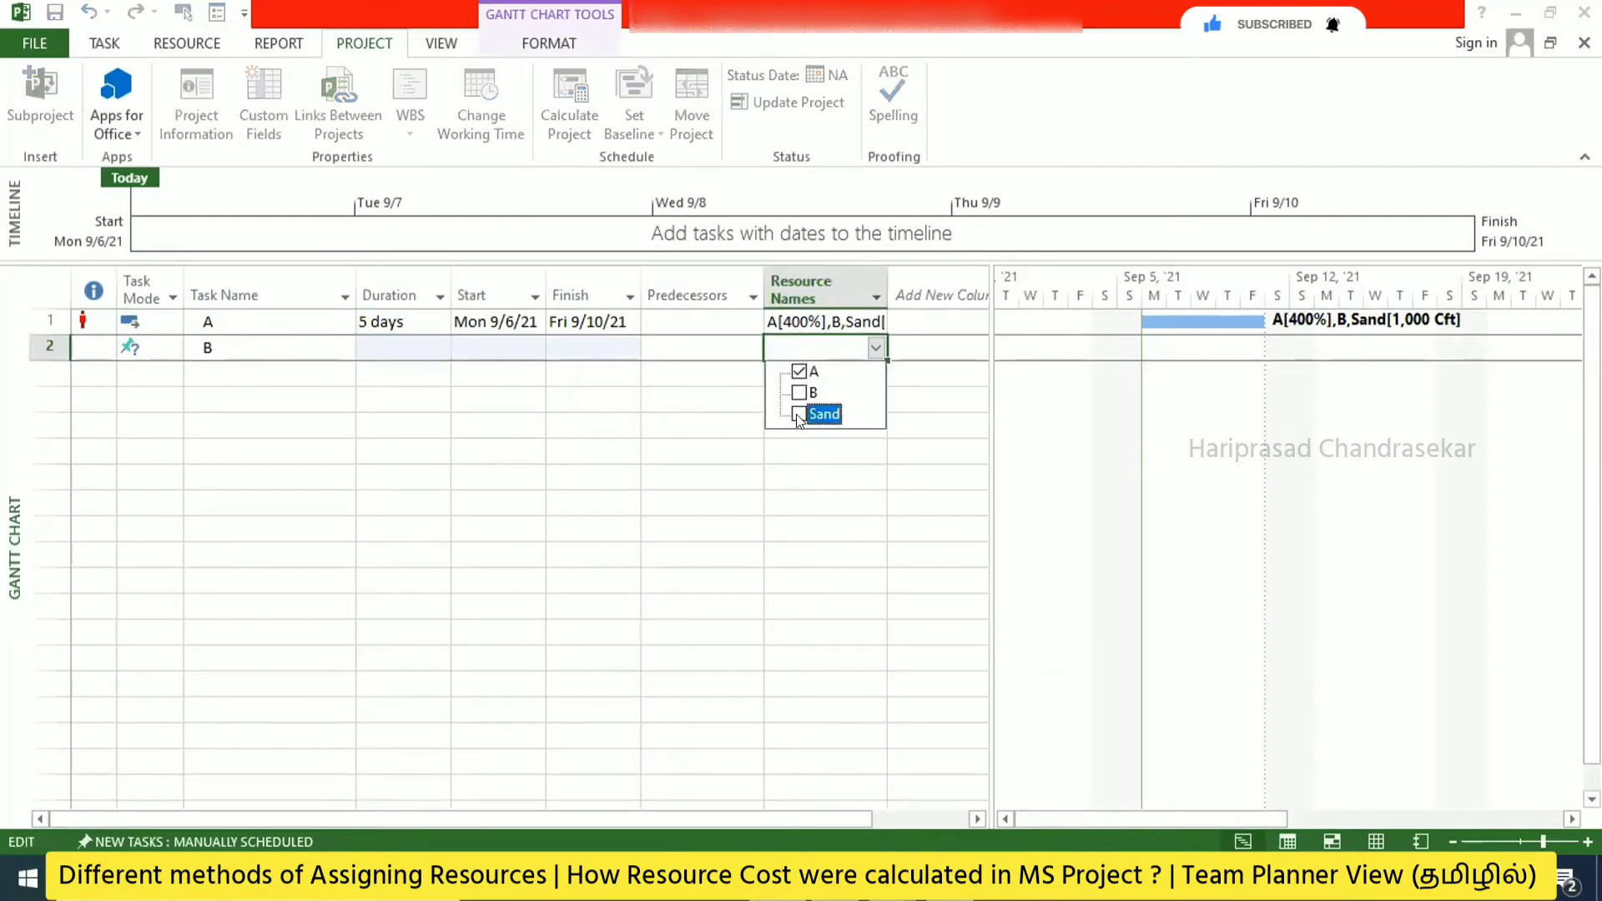
{"action": "left_click", "coordinate": [799, 413]}
{"action": "left_click", "coordinate": [800, 480]}
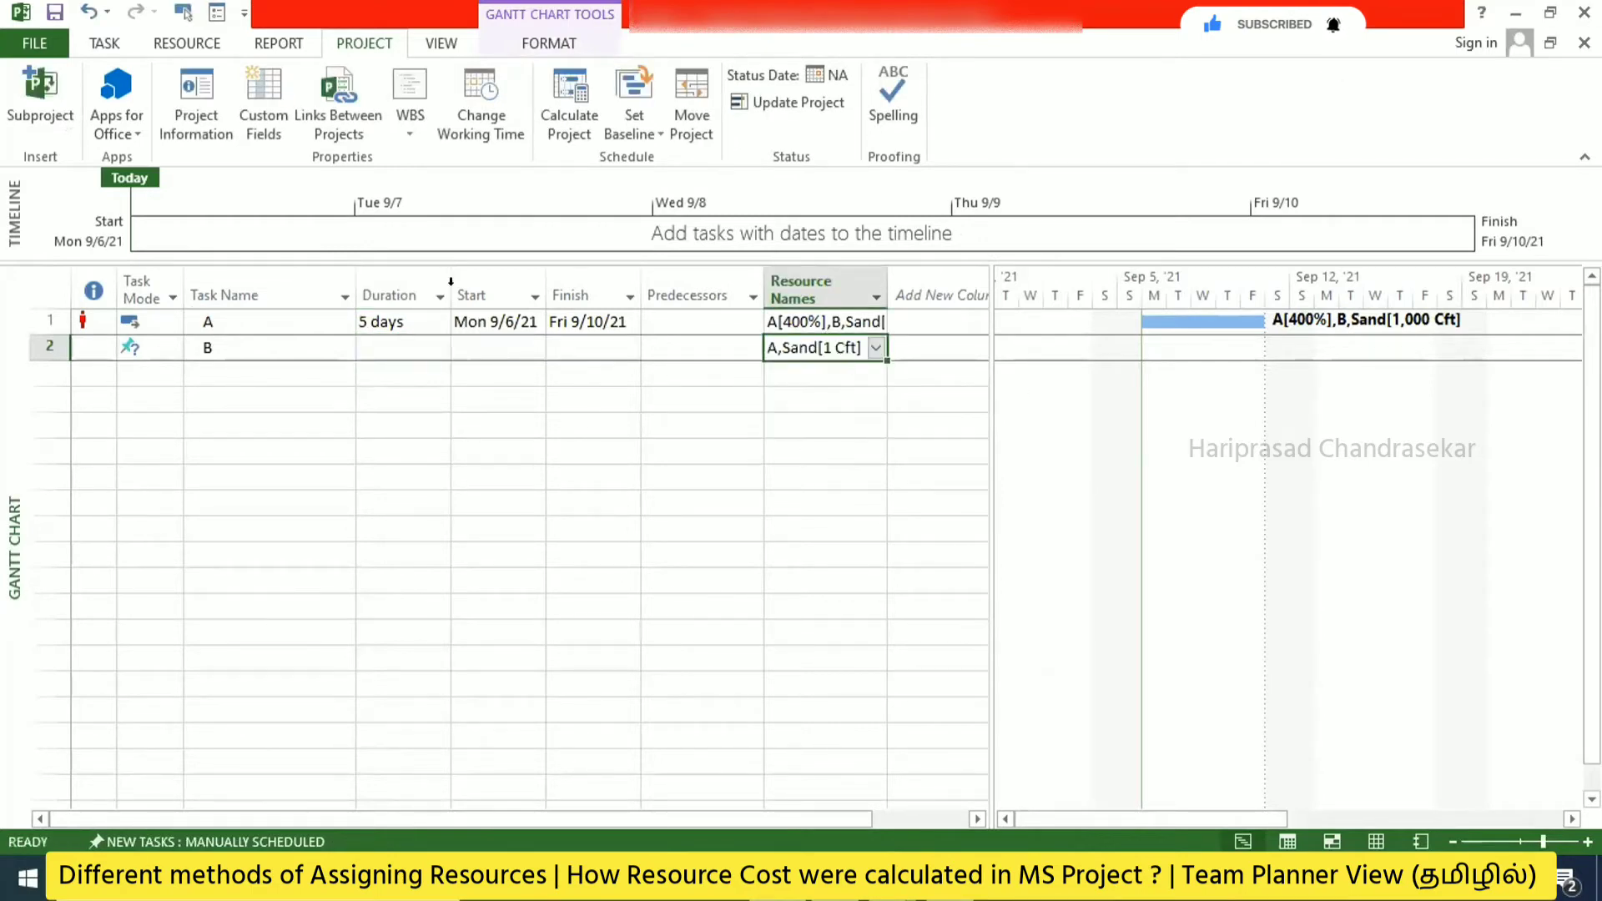
{"action": "left_click", "coordinate": [359, 349]}
{"action": "type", "text": "6"}
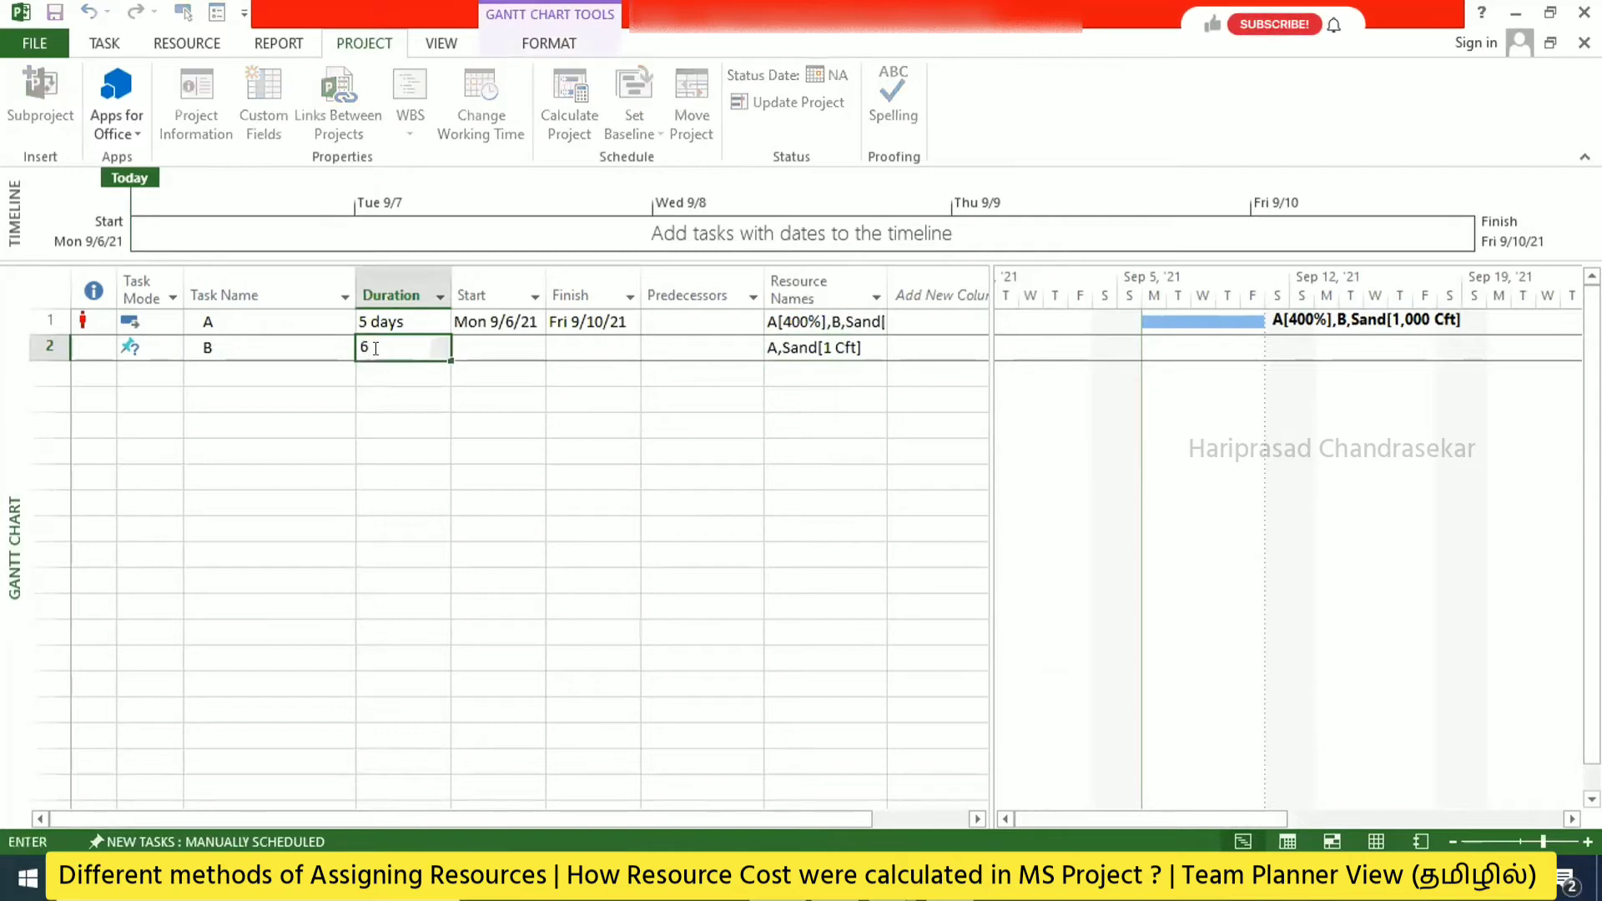
{"action": "key", "text": "Tab"}
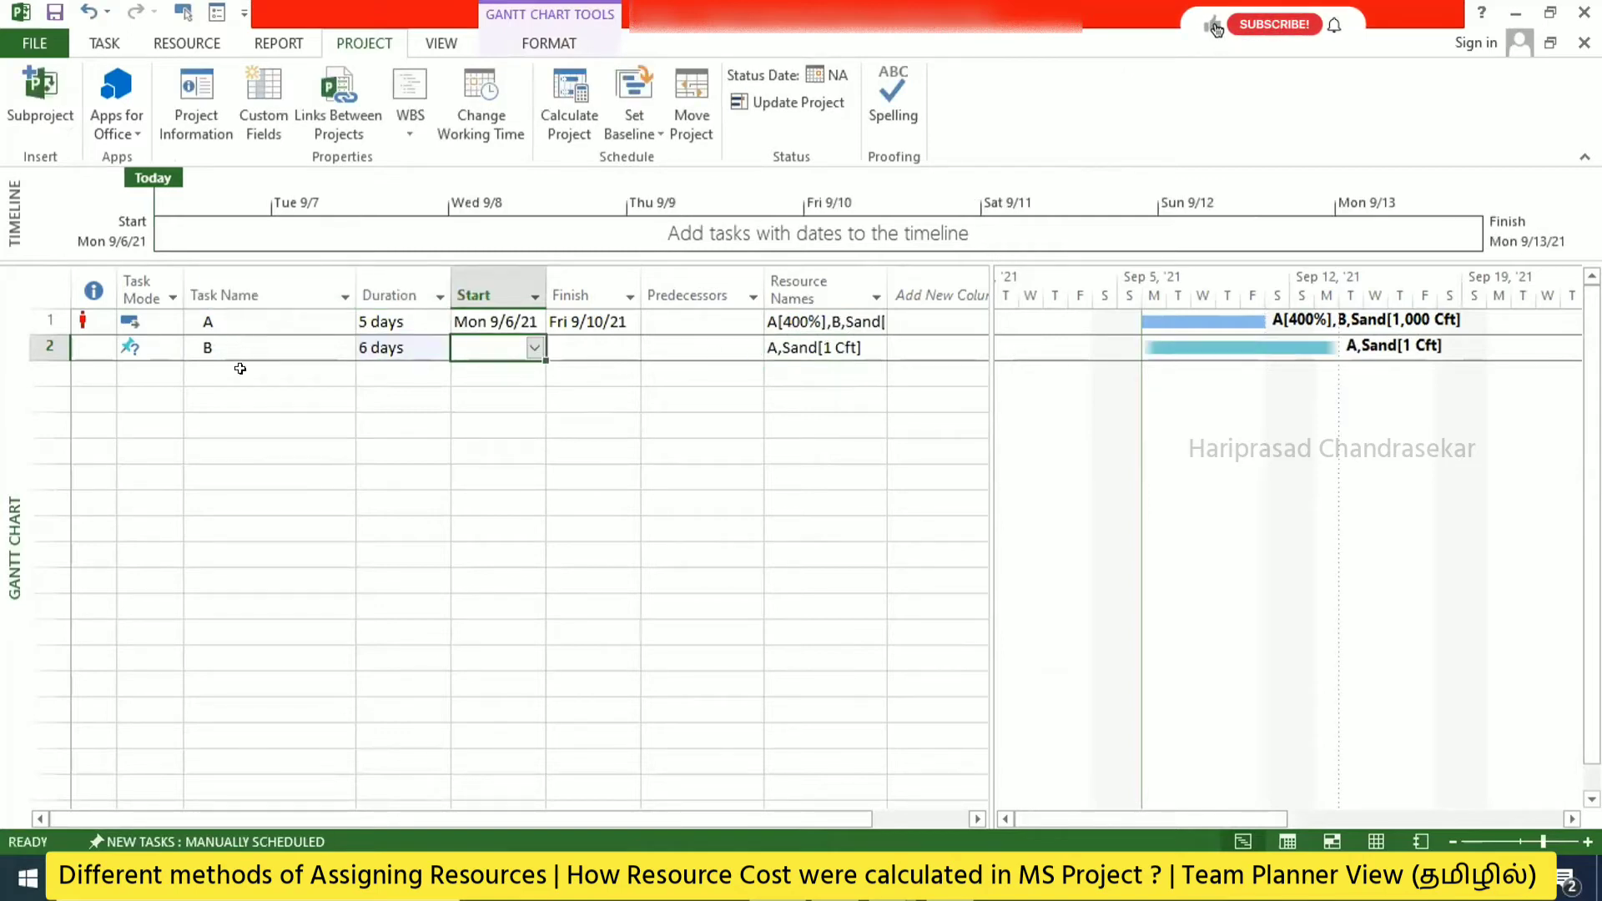
Add task C in row 3 and open its Task Information details
{"action": "left_click", "coordinate": [242, 371]}
{"action": "type", "text": "C"}
{"action": "key", "text": "Tab"}
{"action": "double_click", "coordinate": [241, 370]}
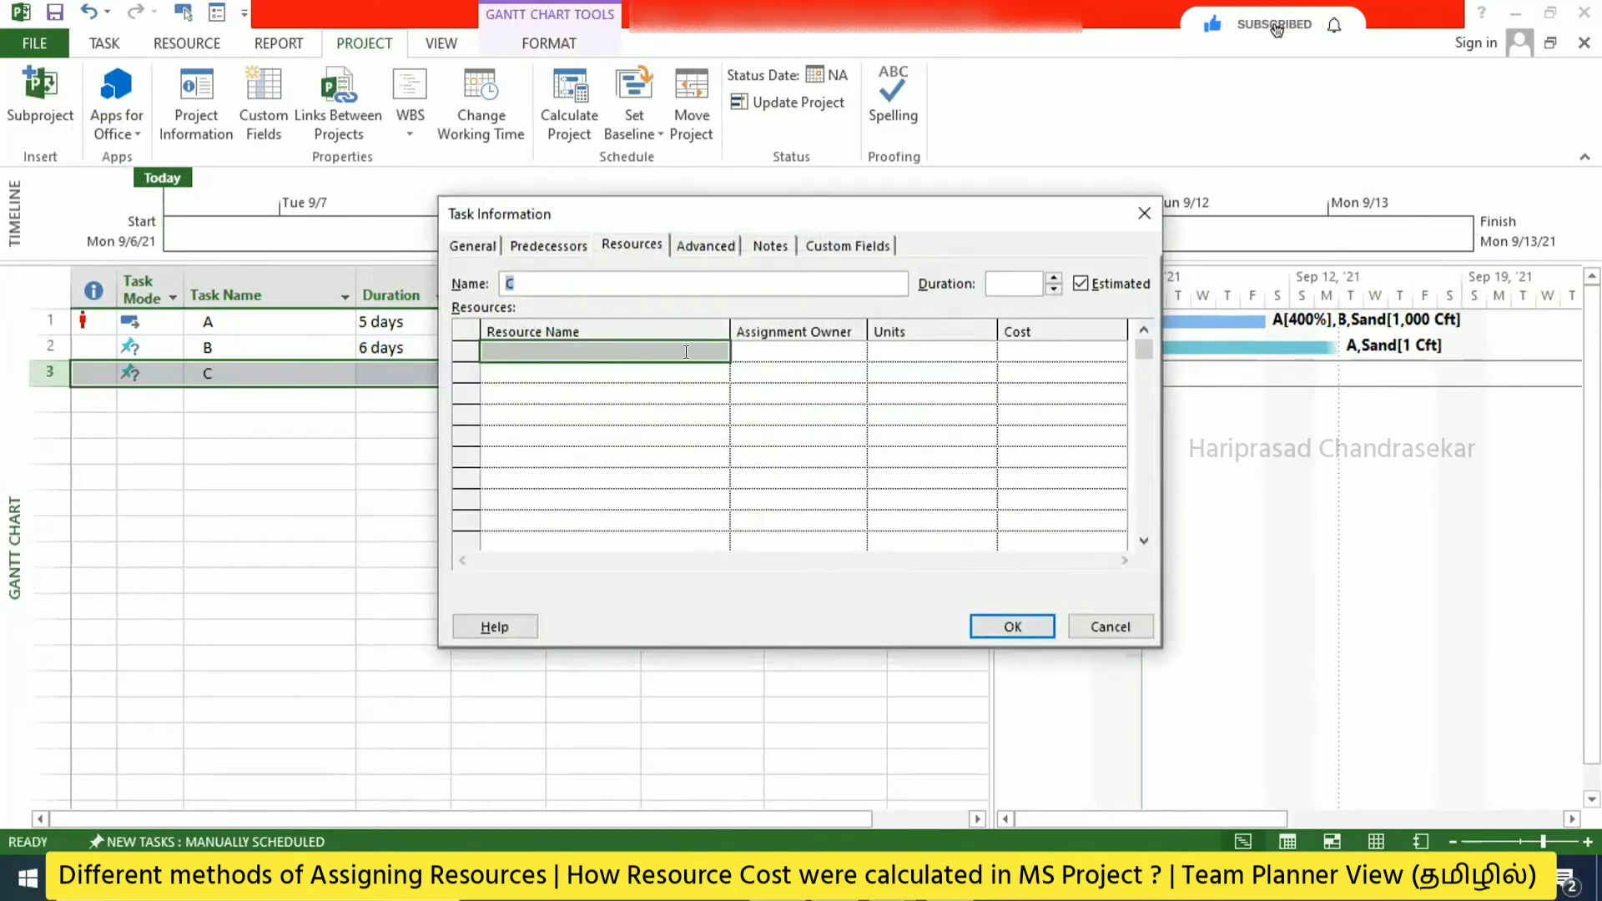
Assign Sand at 500 Cft to task C and close the details
{"action": "left_click", "coordinate": [720, 352]}
{"action": "left_click", "coordinate": [548, 407]}
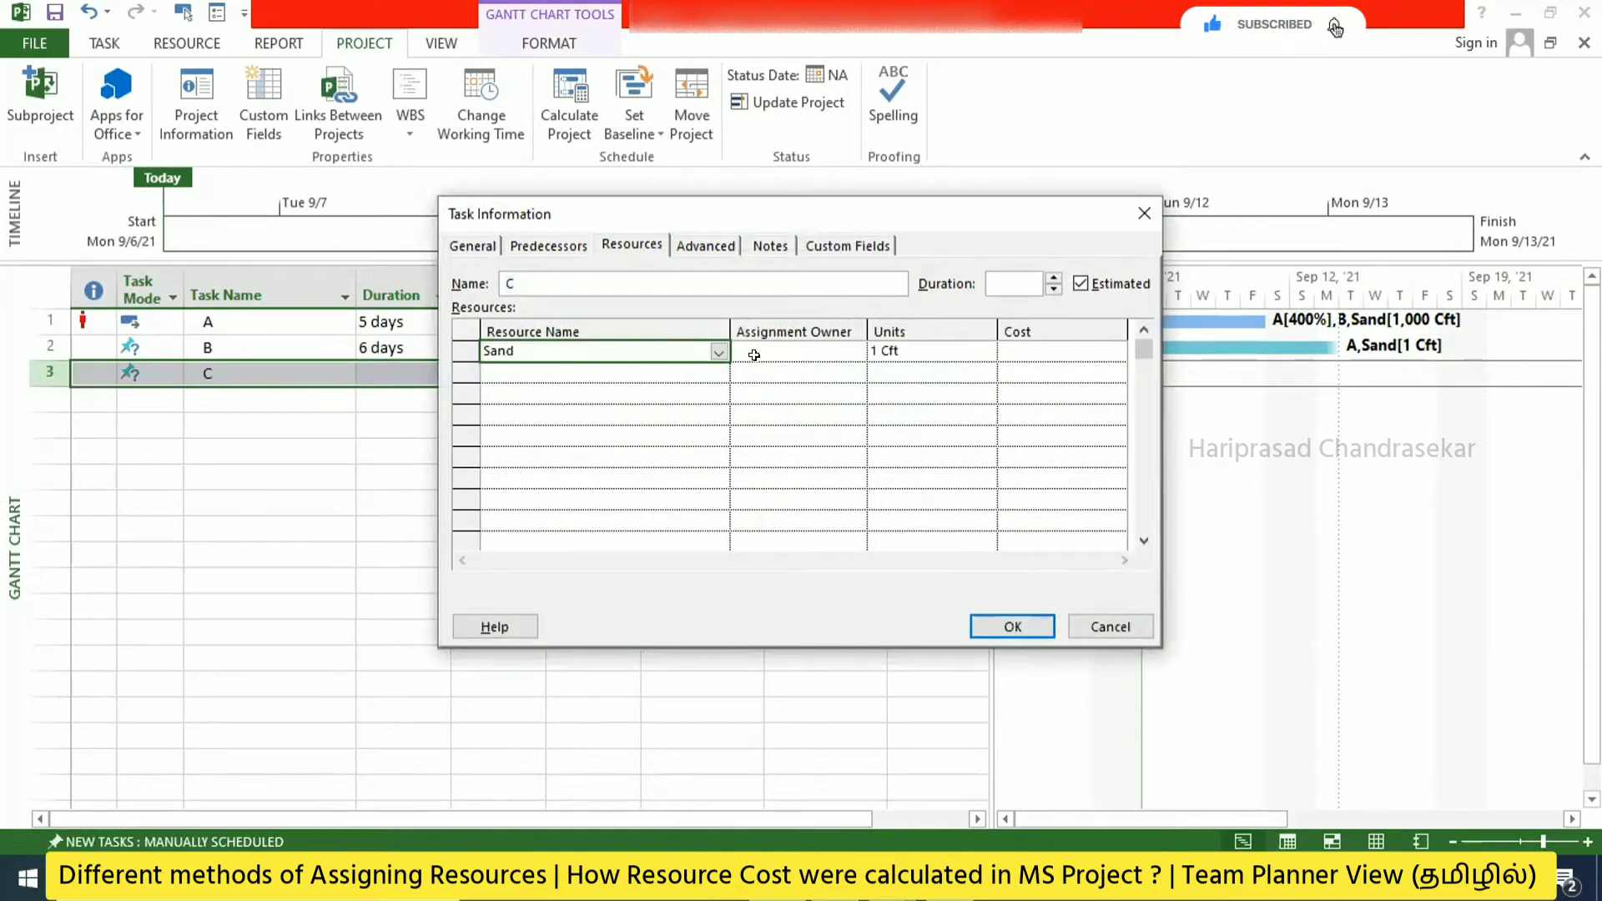
{"action": "left_click", "coordinate": [935, 351]}
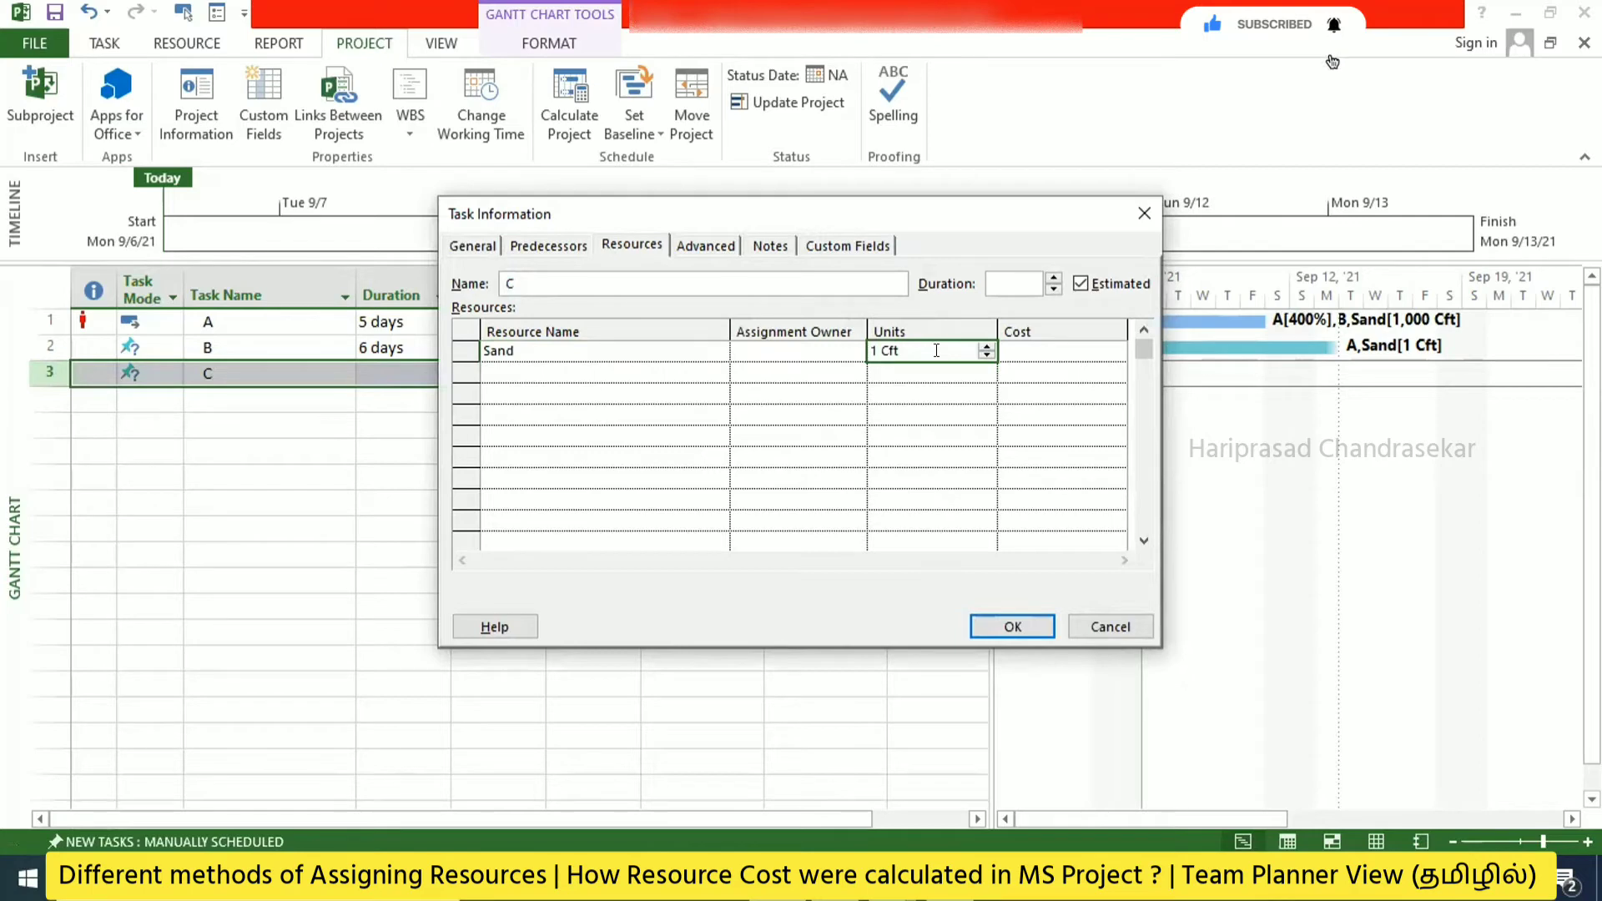
{"action": "type", "text": "500"}
{"action": "key", "text": "Return"}
{"action": "left_click", "coordinate": [1012, 626]}
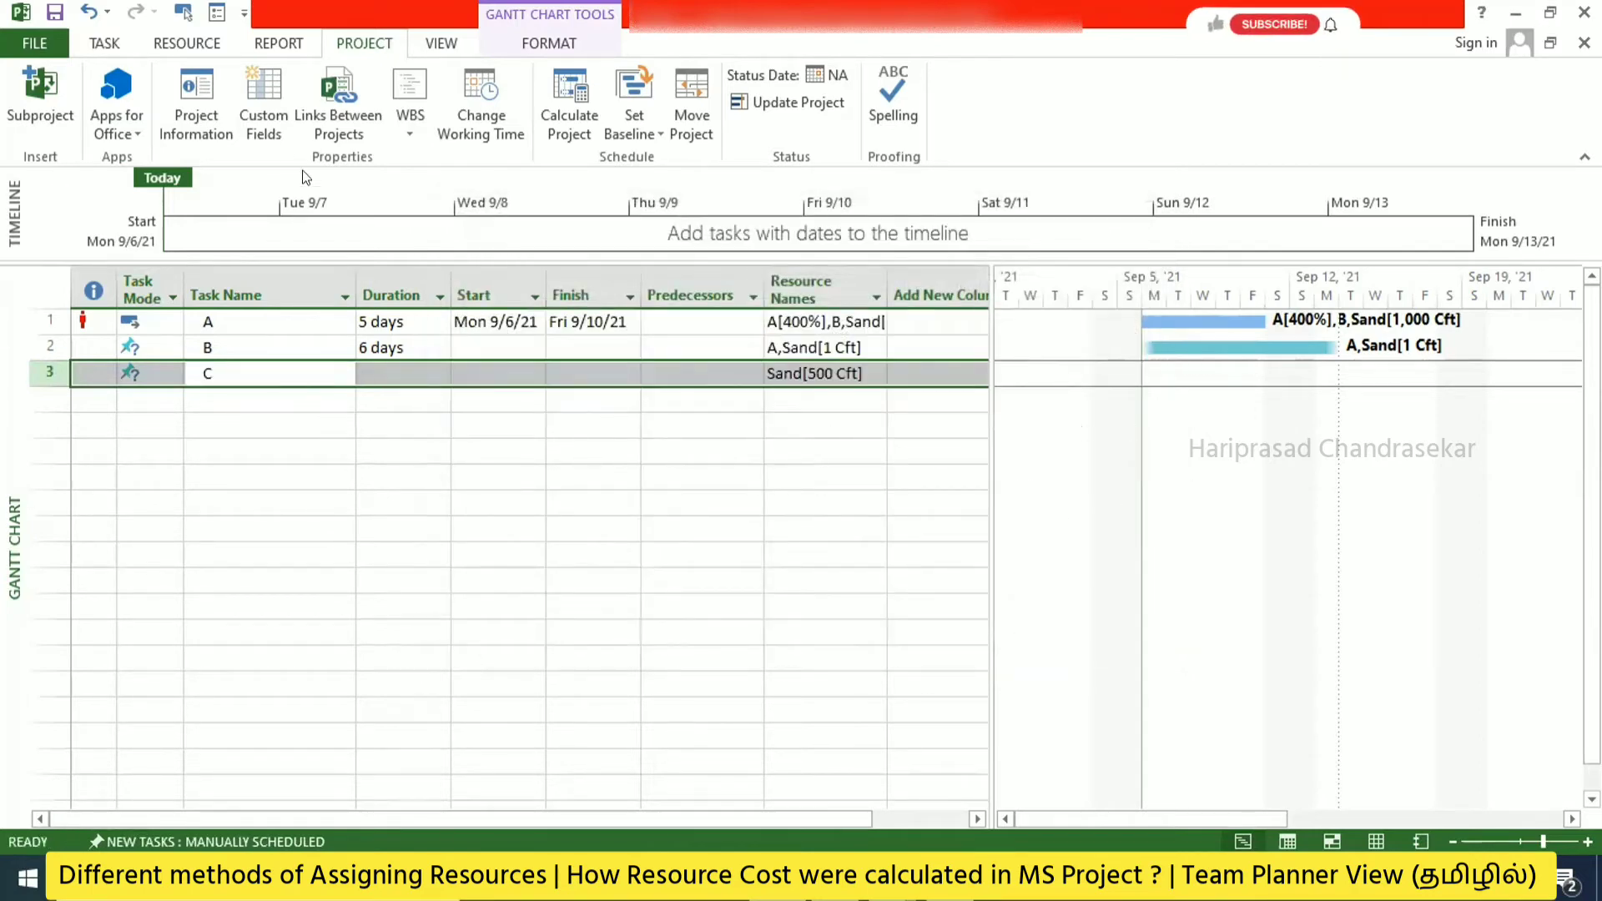
Correct task C's duration to 2 days
{"action": "left_click", "coordinate": [382, 370]}
{"action": "type", "text": "3"}
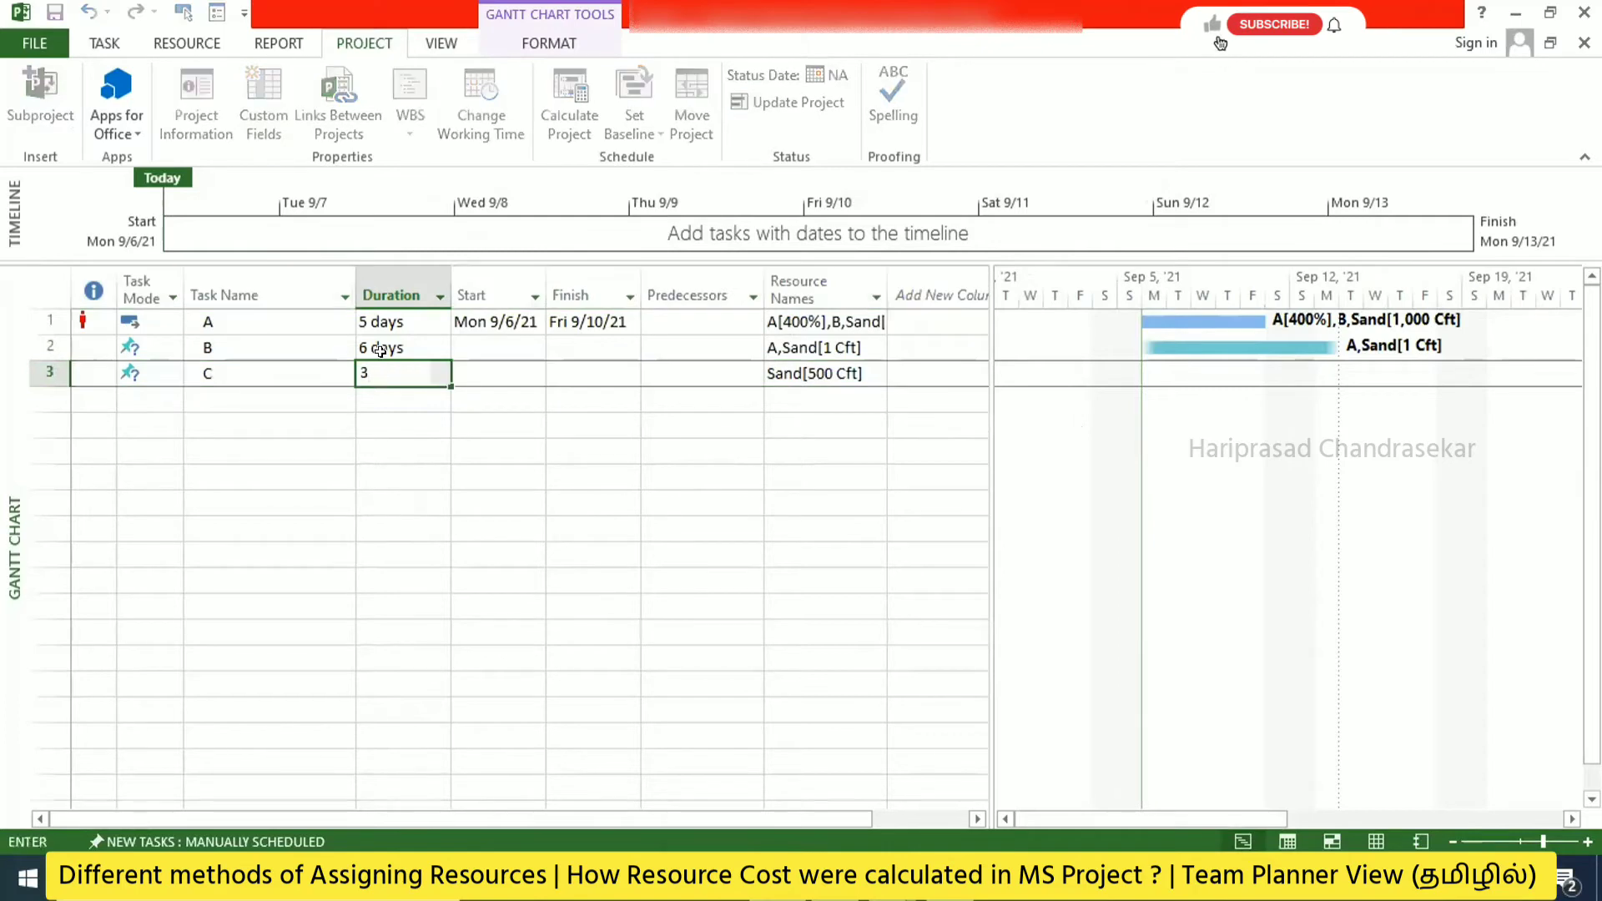
{"action": "key", "text": "BackSpace"}
{"action": "type", "text": "2"}
{"action": "key", "text": "Tab"}
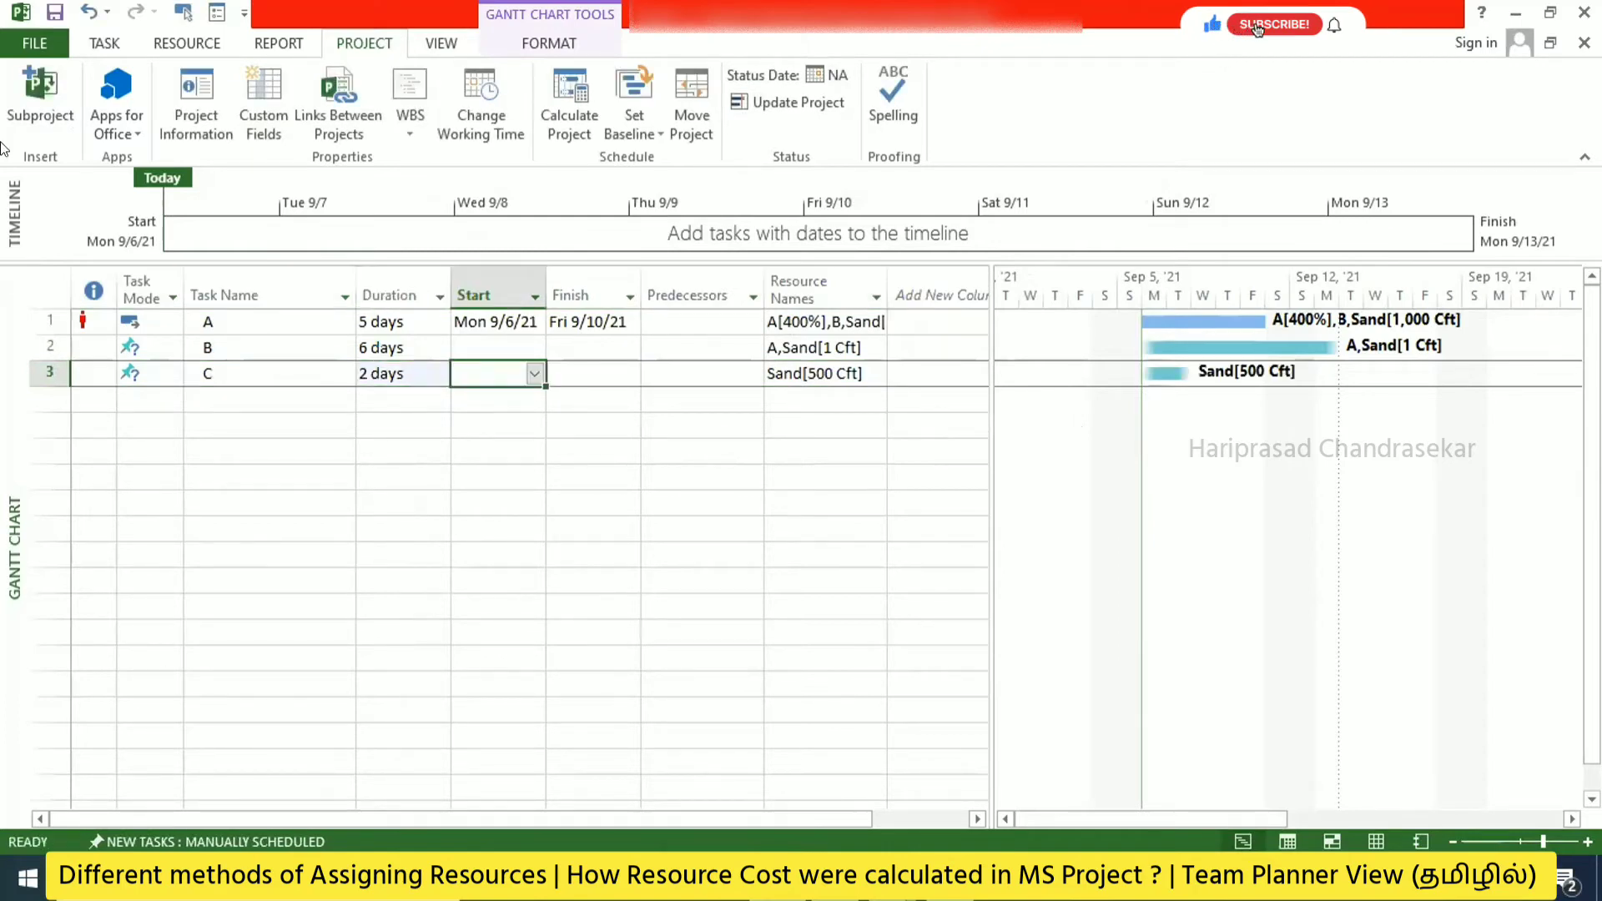
{"action": "key", "text": "Return"}
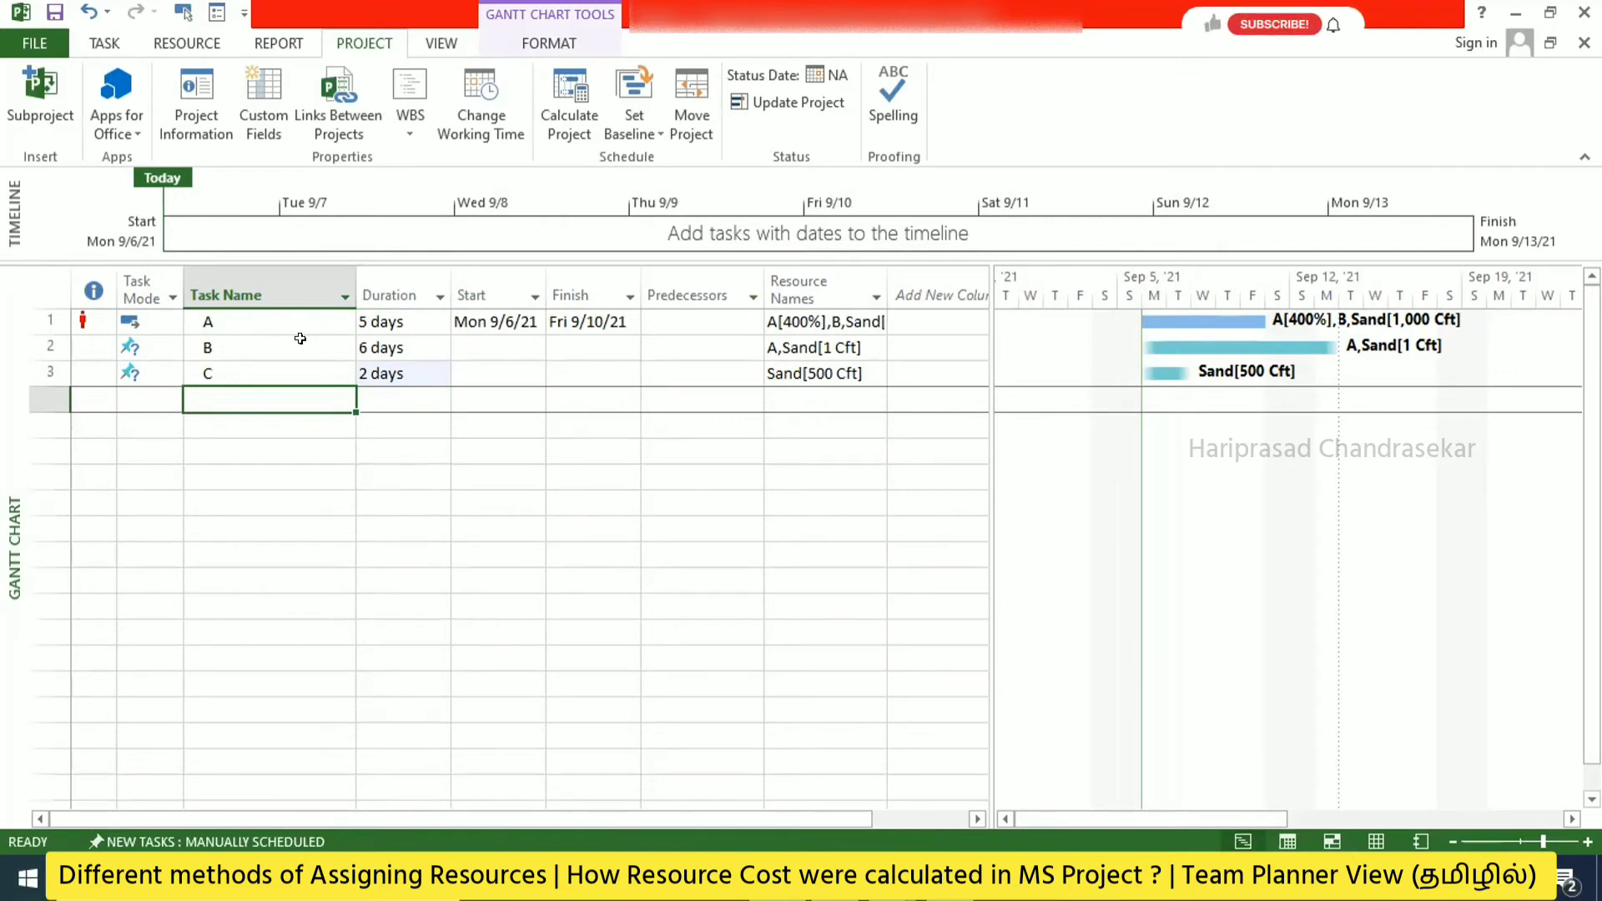
Switch from Gantt Chart to the Team Planner view using the view bar's right-click menu
{"action": "right_click", "coordinate": [10, 517]}
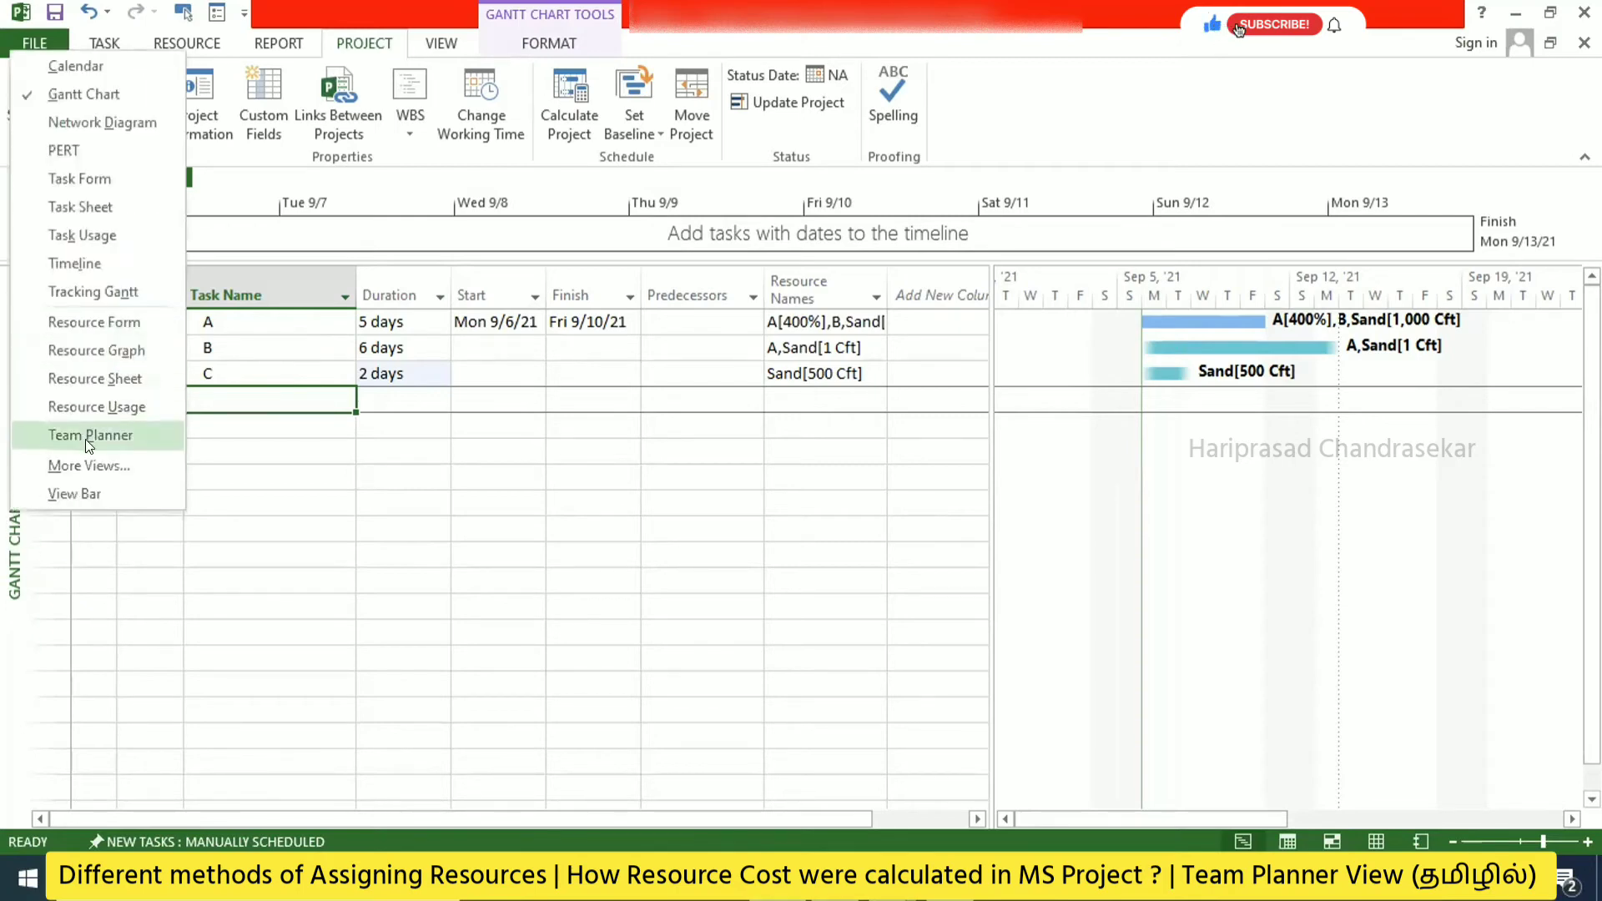
{"action": "left_click", "coordinate": [107, 447]}
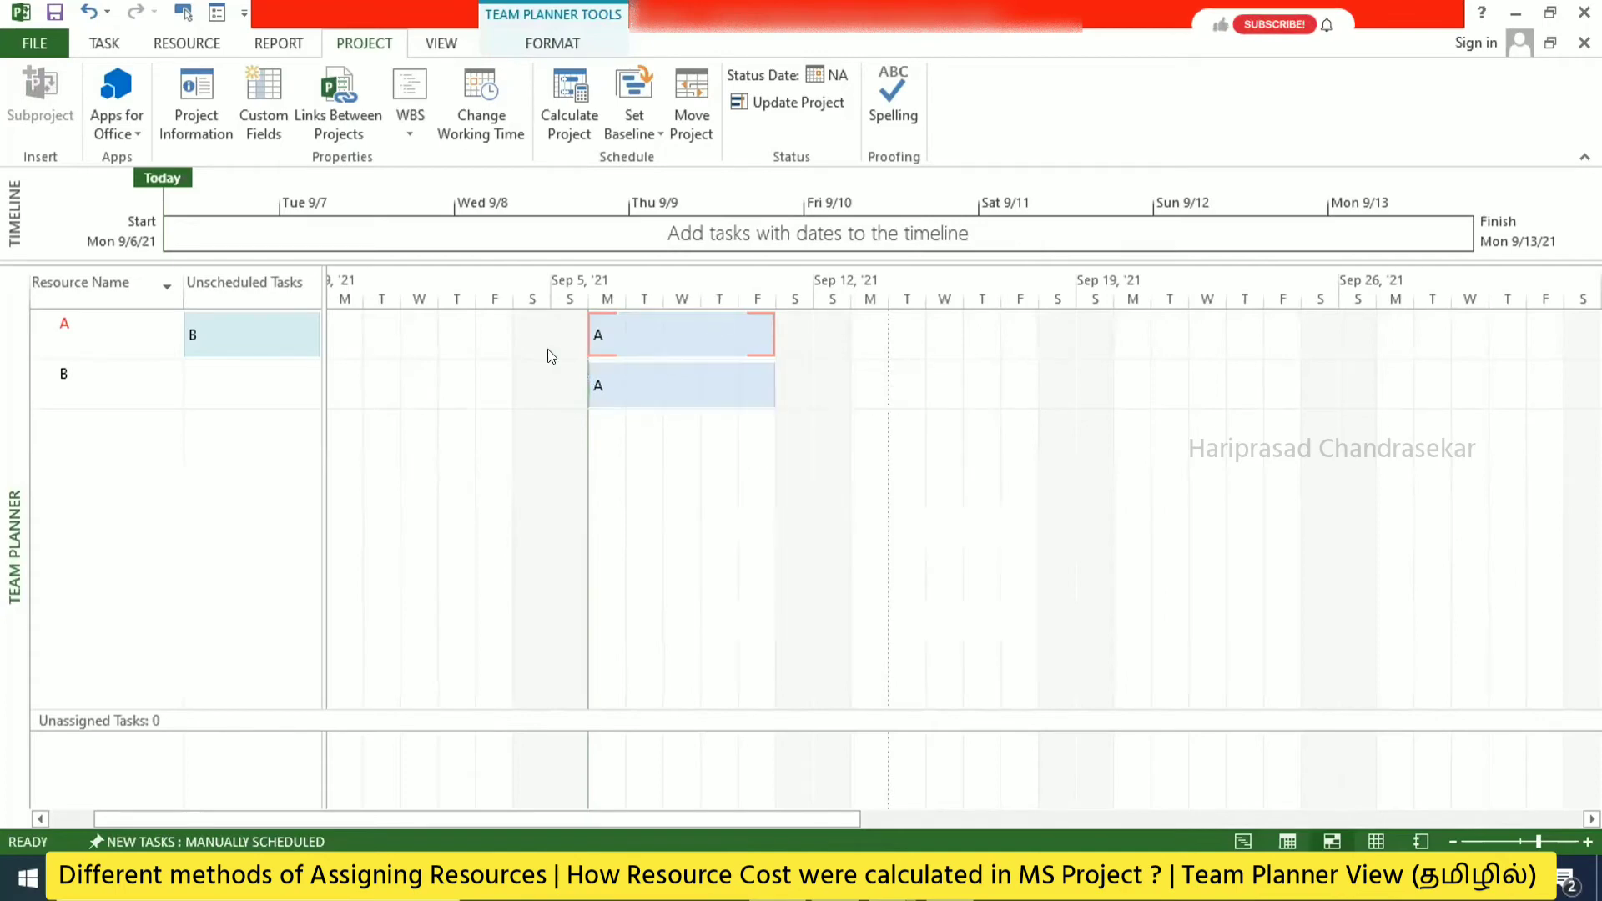
{"action": "mouse_move", "coordinate": [672, 333]}
{"action": "left_mouse_down"}
{"action": "mouse_move", "coordinate": [782, 317]}
{"action": "mouse_move", "coordinate": [782, 335]}
{"action": "left_mouse_up"}
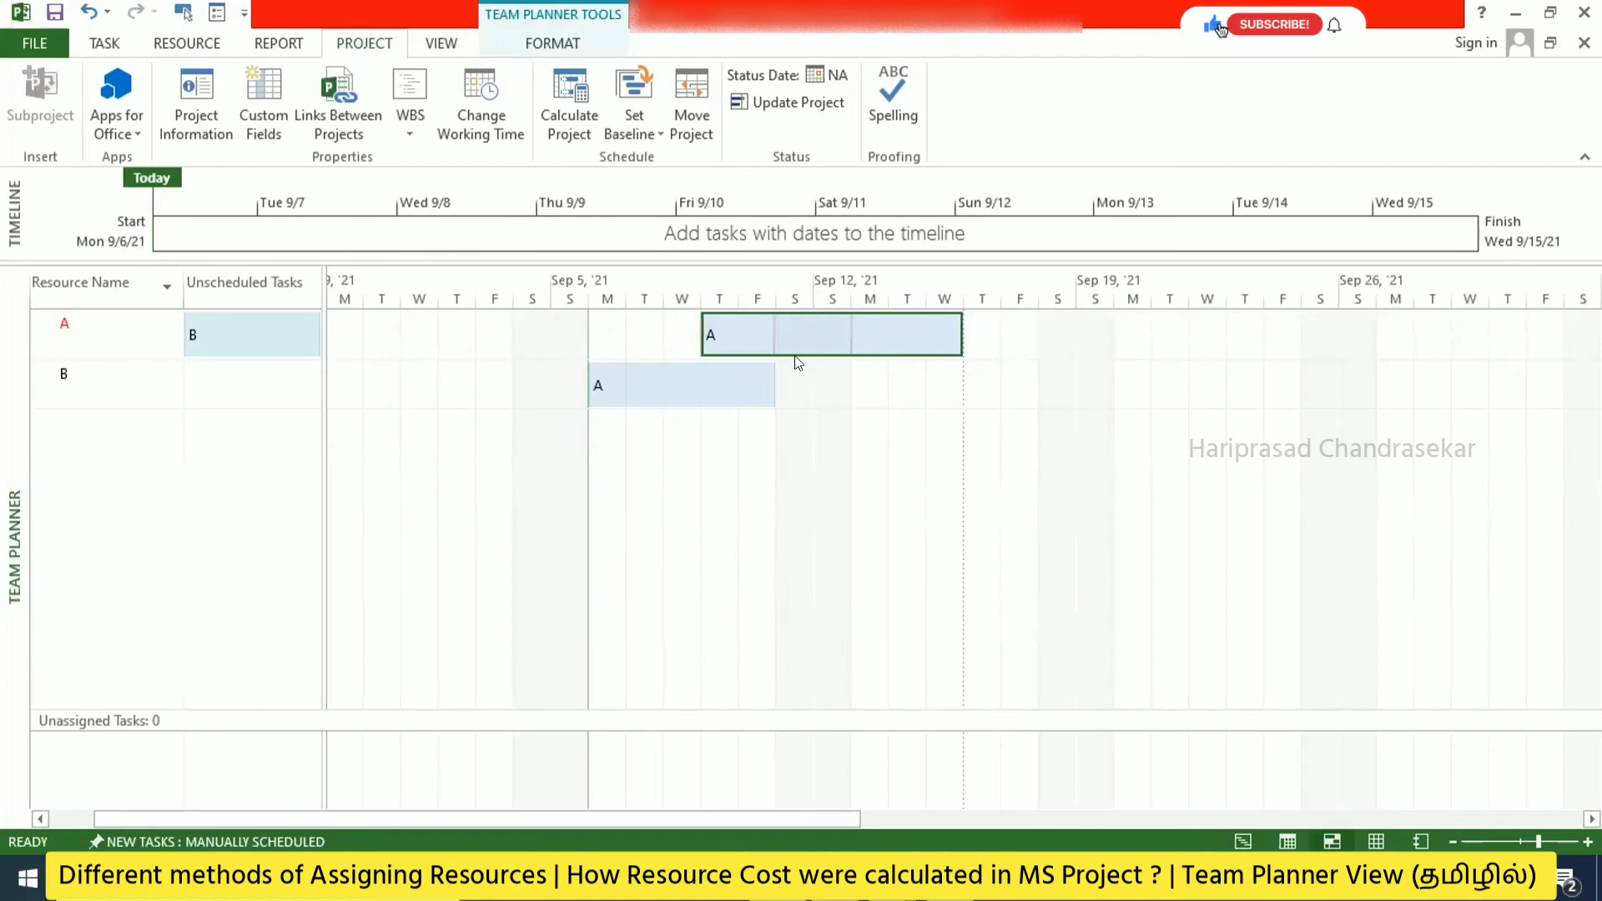
{"action": "mouse_move", "coordinate": [758, 333]}
{"action": "left_mouse_down"}
{"action": "mouse_move", "coordinate": [832, 337]}
{"action": "mouse_move", "coordinate": [647, 321]}
{"action": "left_mouse_up"}
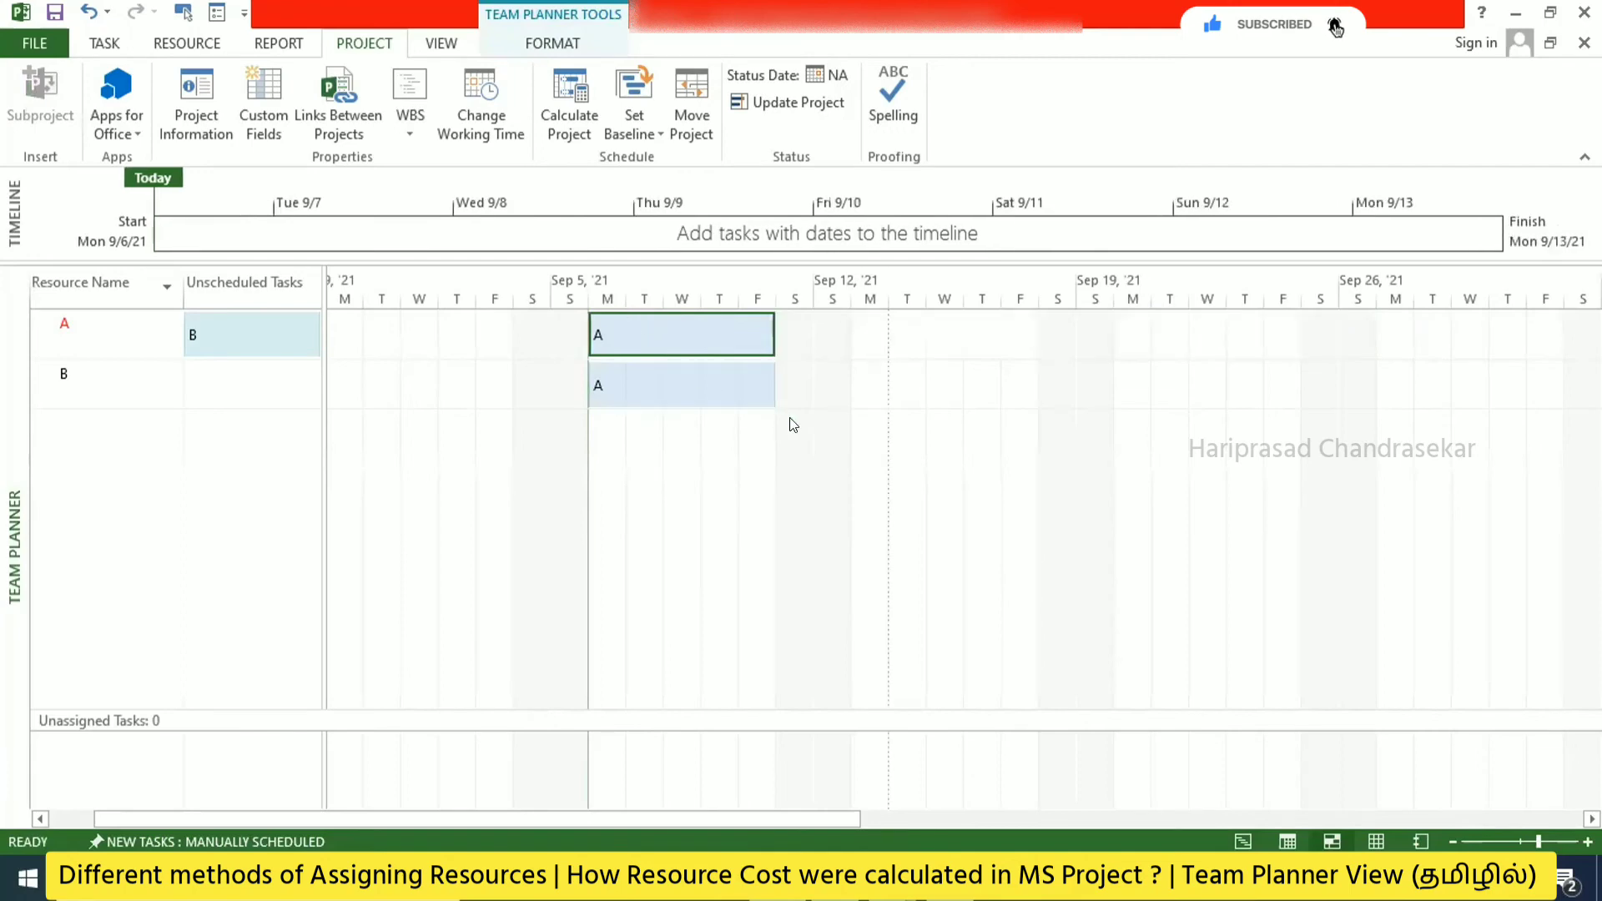
{"action": "left_click", "coordinate": [780, 500]}
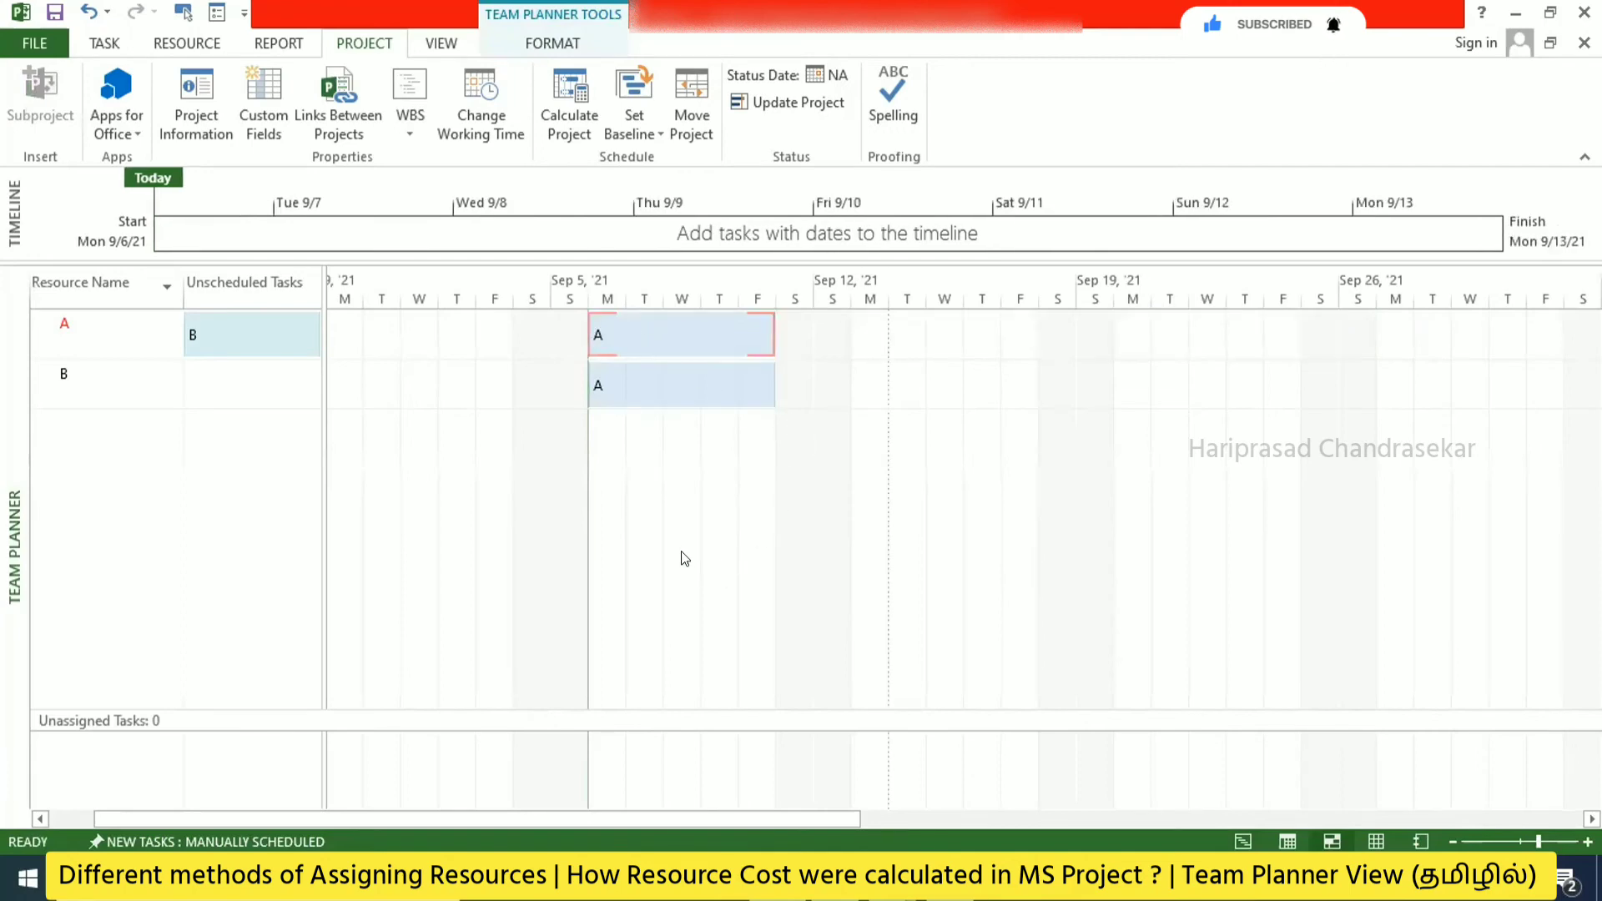